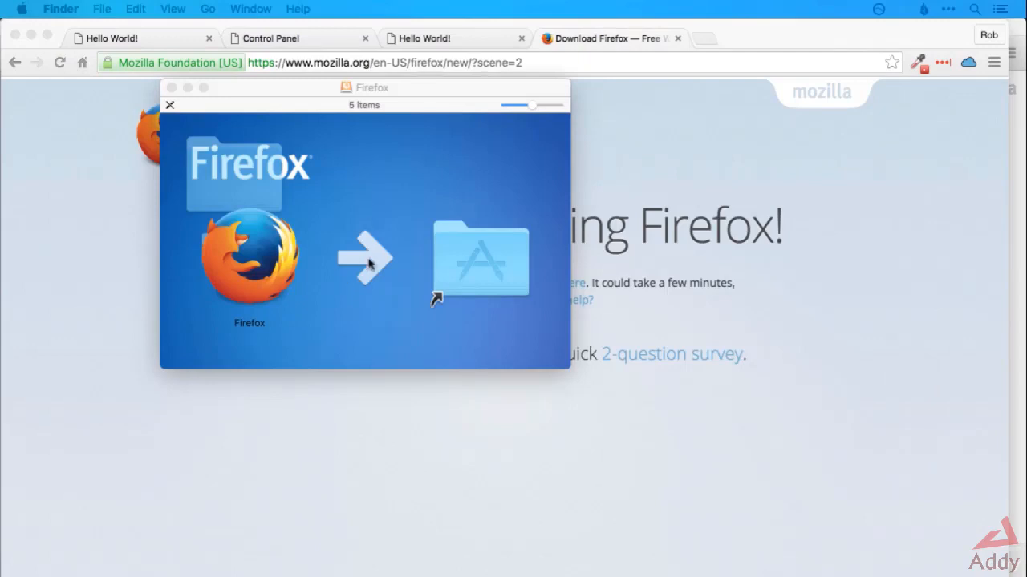
Install Firefox by copying it from the disk image into the Applications folder, and switch to Firefox.
{"action": "left_click_drag", "start_coordinate": [257, 269], "coordinate": [923, 313]}
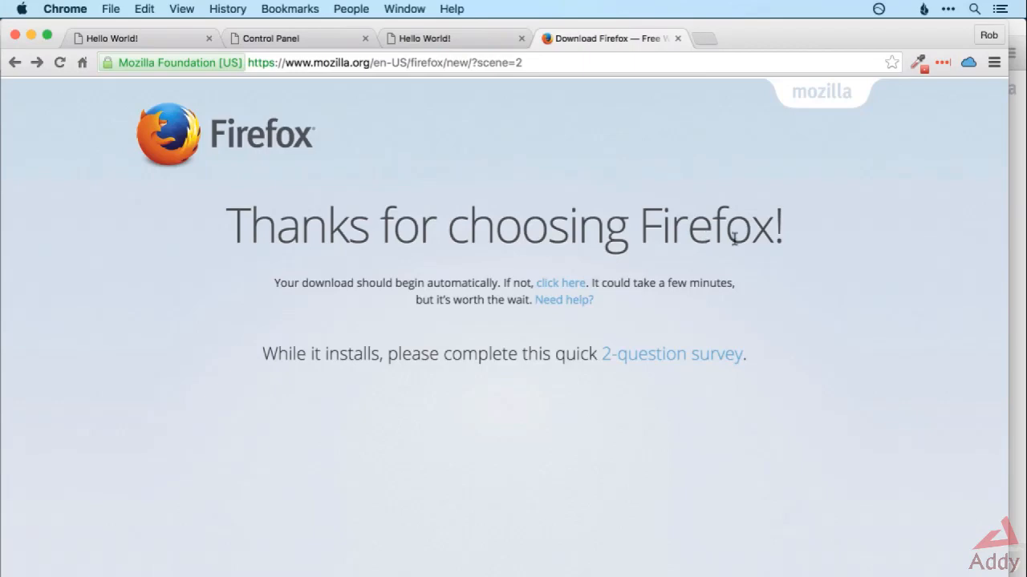
{"action": "key", "text": "super+Tab"}
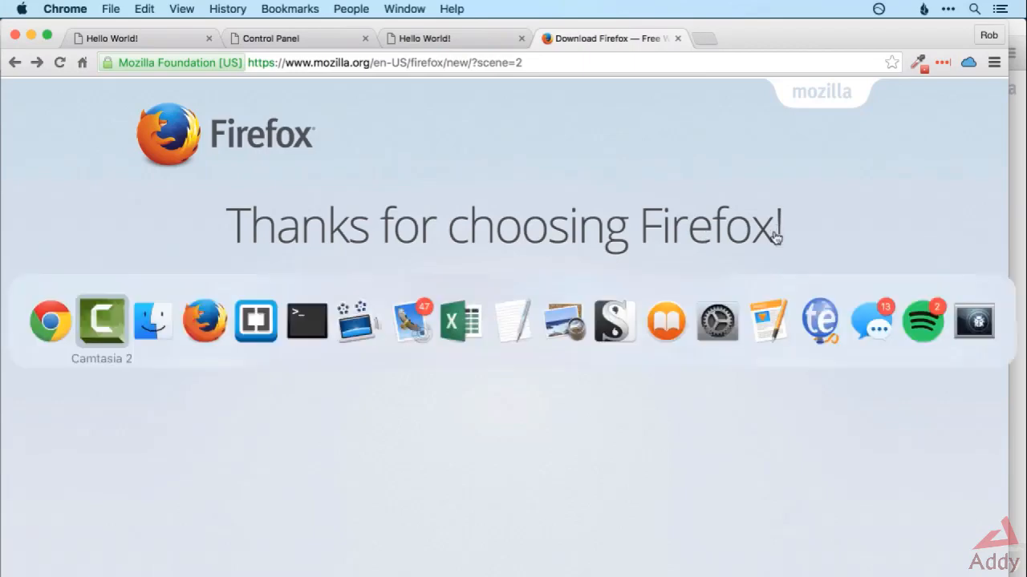
{"action": "key", "text": "super+Tab"}
{"action": "key", "text": "super+Tab"}
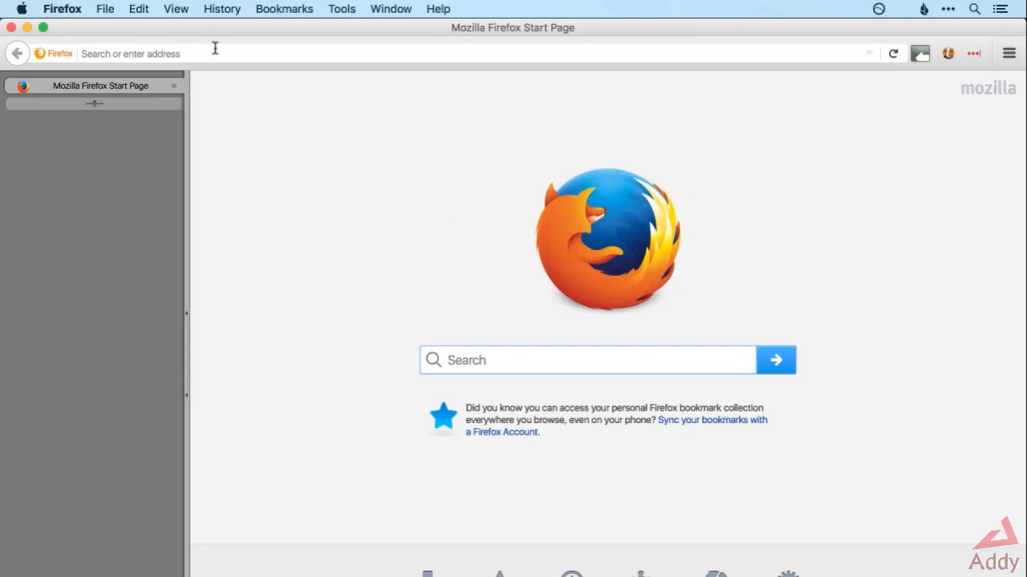
Search the web for "fire ftp" and open the FireFTP page on the Firefox add-ons site.
{"action": "left_click", "coordinate": [312, 52]}
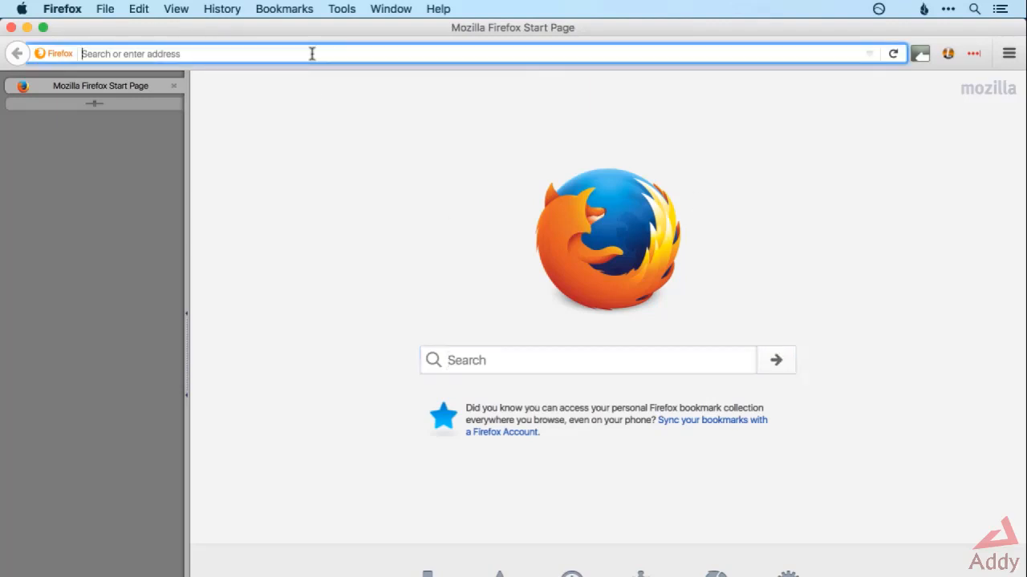
{"action": "type", "text": "fire ftp"}
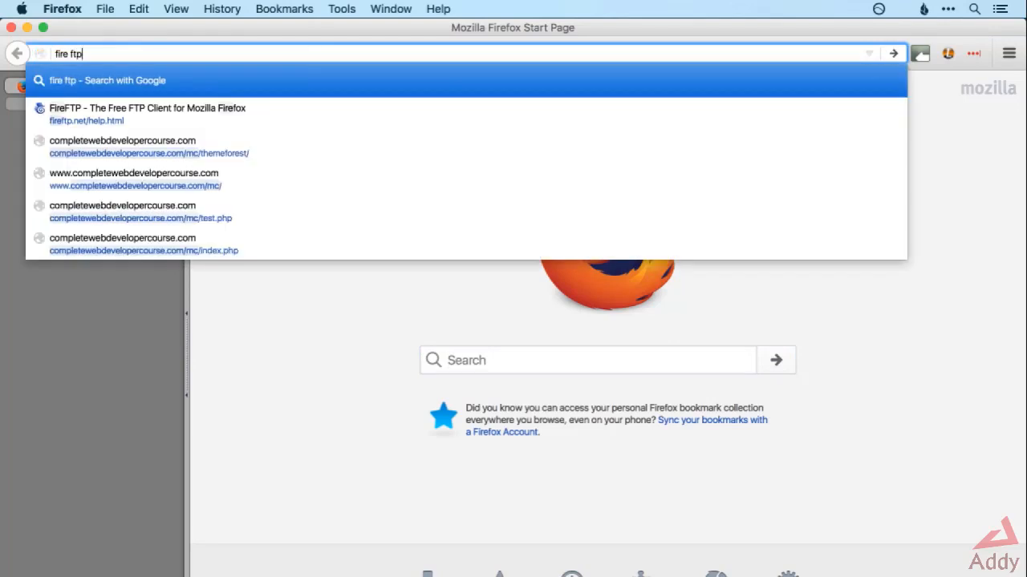
{"action": "key", "text": "Return"}
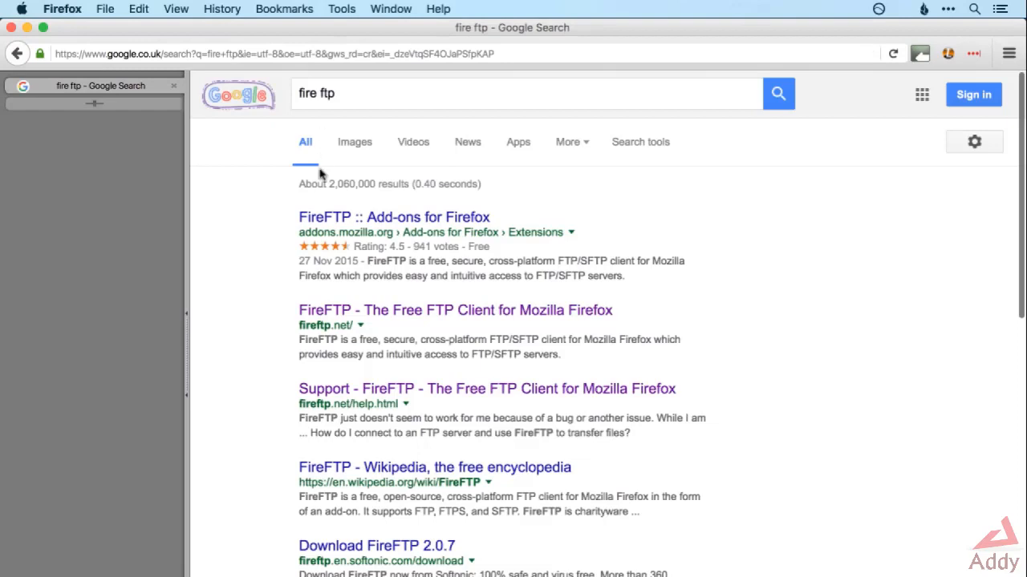
{"action": "left_click", "coordinate": [353, 224]}
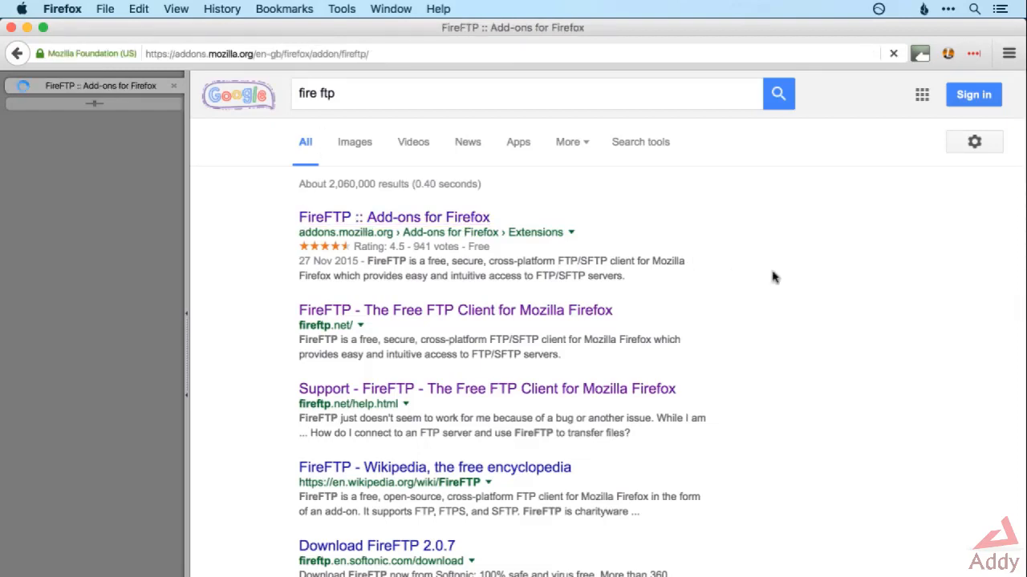
Add the FireFTP extension to Firefox and approve its installation.
{"action": "scroll", "coordinate": [773, 272], "scroll_direction": "down", "scroll_amount": 1}
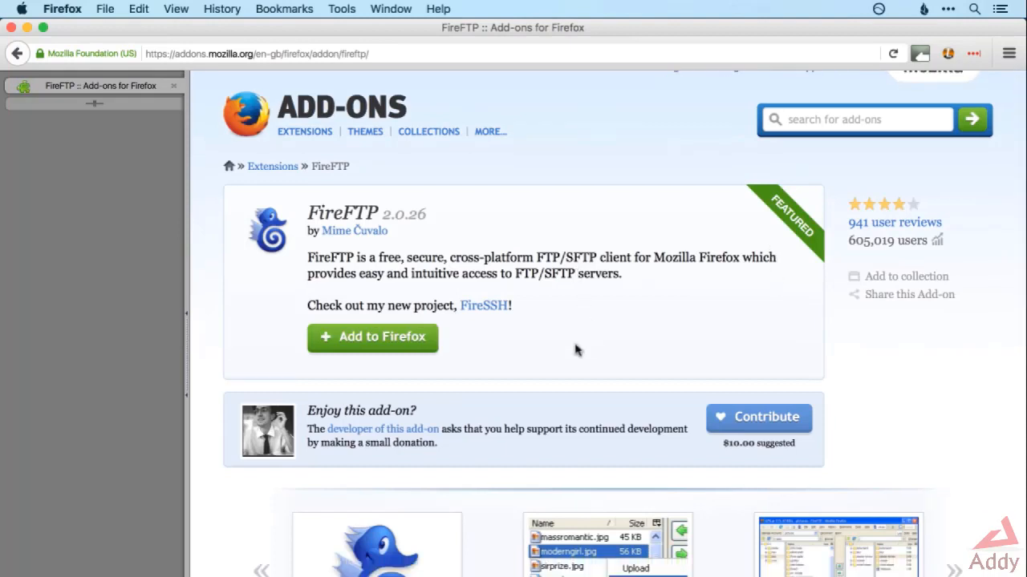
{"action": "left_click", "coordinate": [392, 345]}
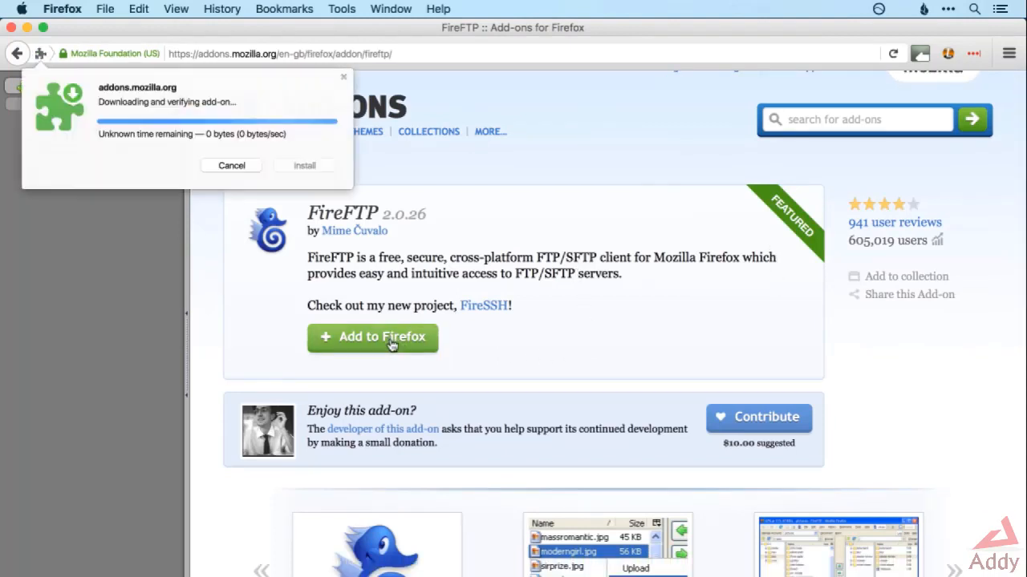
{"action": "left_click", "coordinate": [304, 170]}
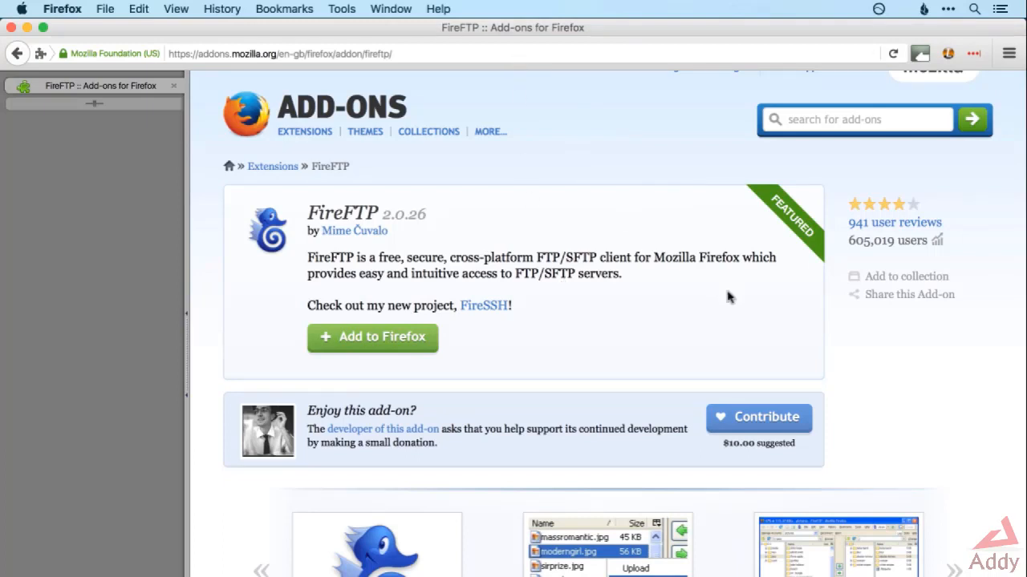
Customize the Firefox toolbar by adding FireFTP to it, and leave customization mode.
{"action": "right_click", "coordinate": [938, 70]}
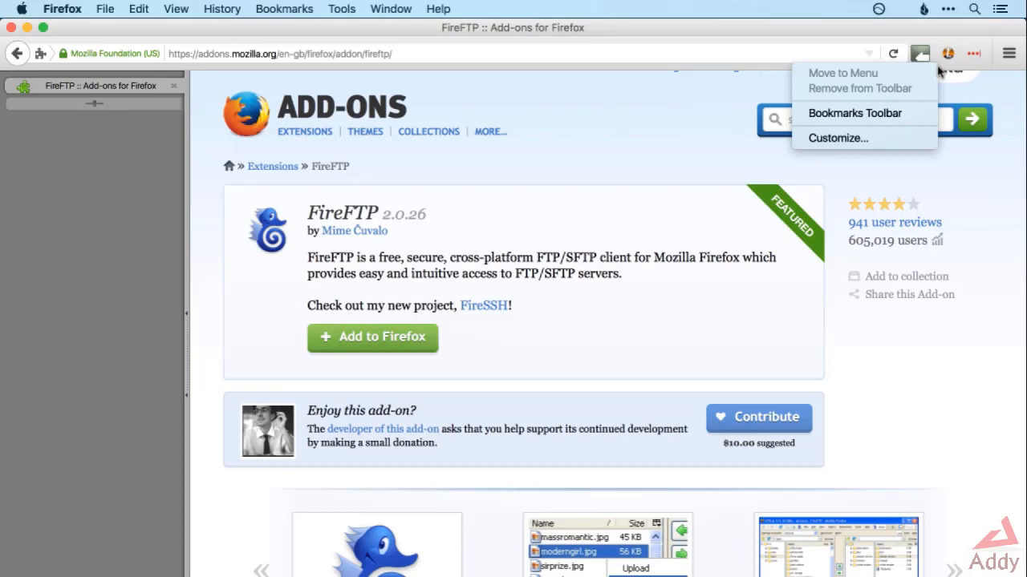
{"action": "left_click", "coordinate": [885, 141]}
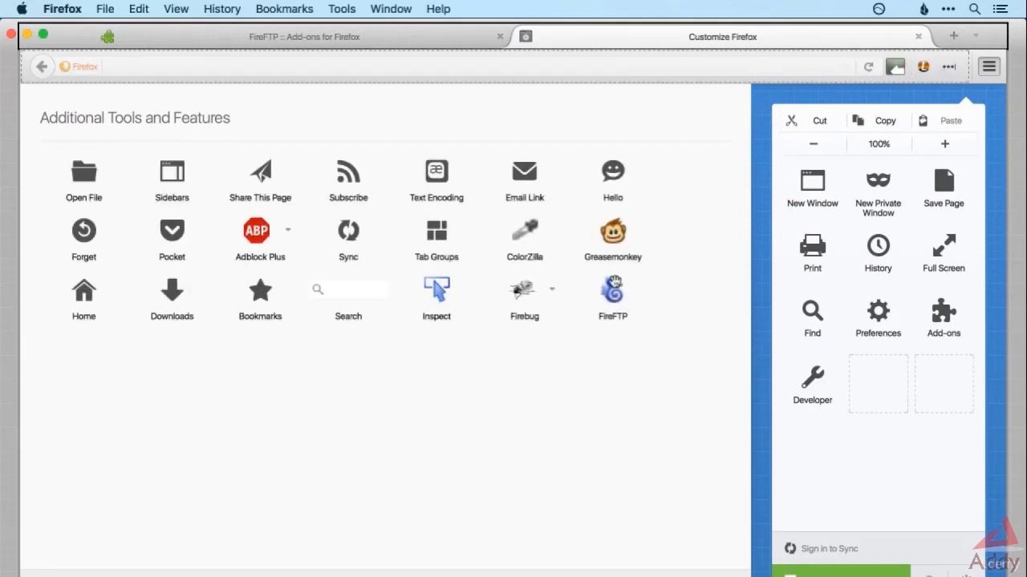
{"action": "left_click_drag", "start_coordinate": [612, 296], "coordinate": [931, 68]}
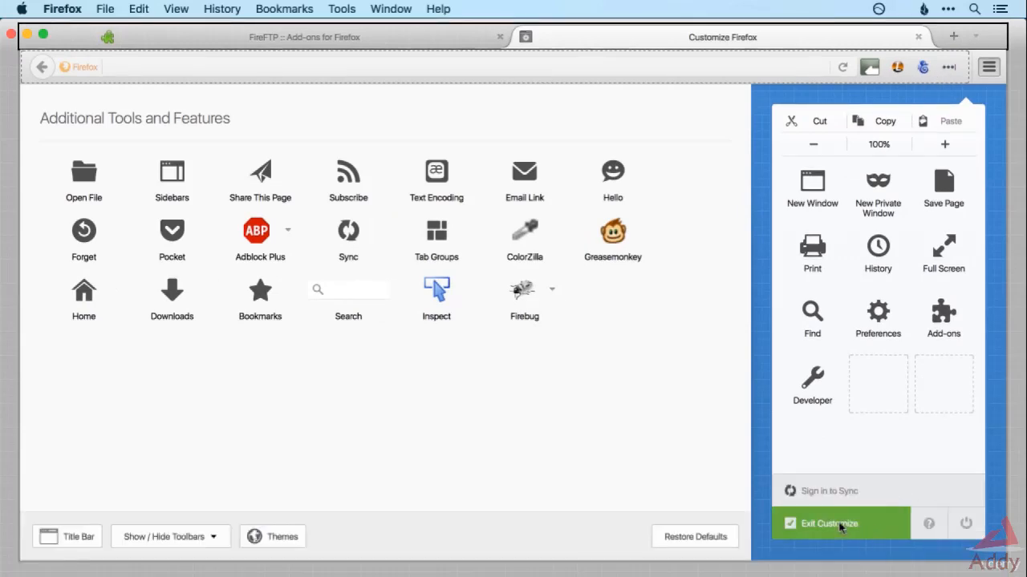
{"action": "left_click", "coordinate": [840, 525]}
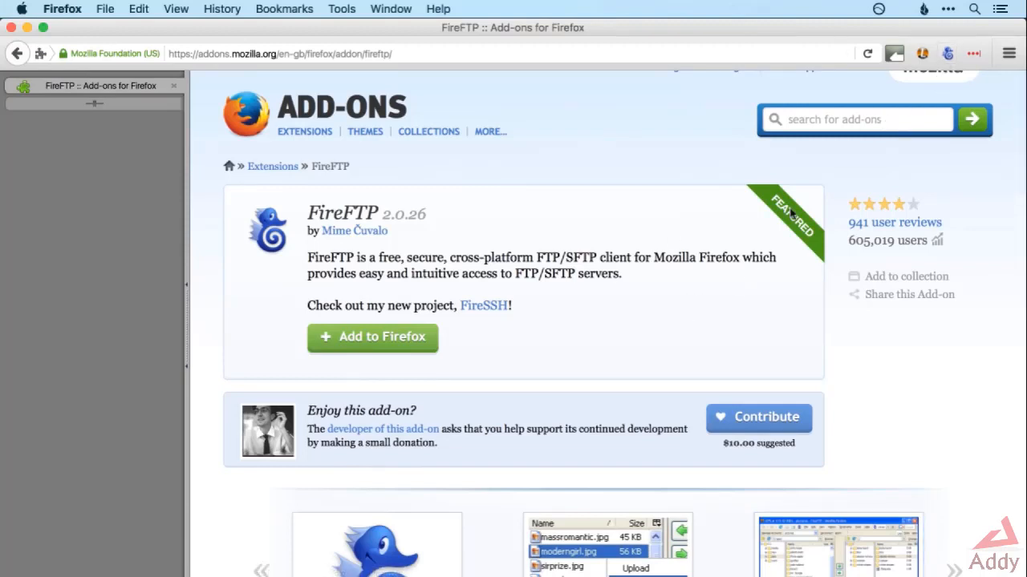
Launch FireFTP and open the Account Manager for a new account.
{"action": "left_click", "coordinate": [949, 53]}
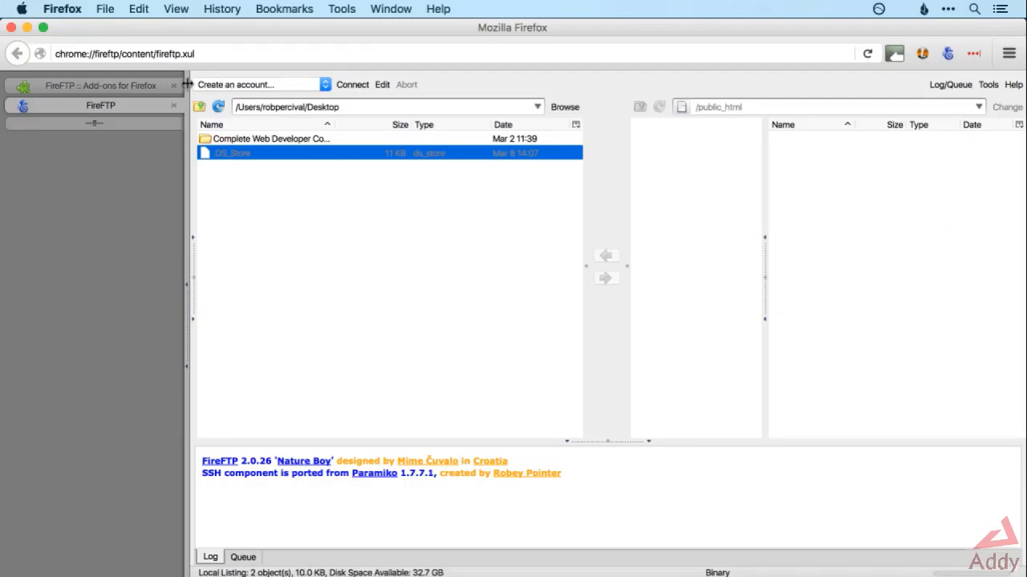
{"action": "left_click", "coordinate": [353, 85]}
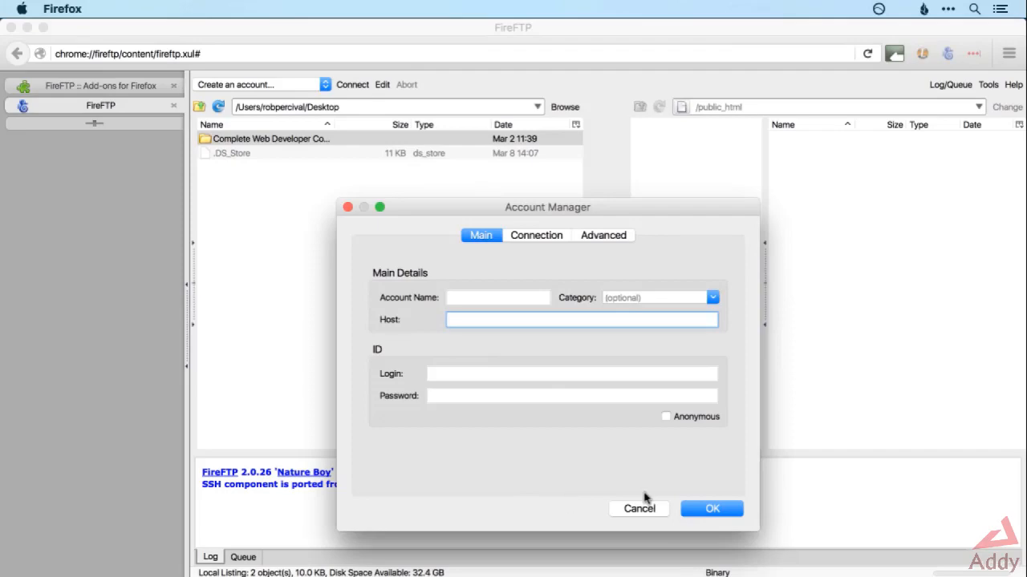
Copy the FTP username from the hosting control panel's FTP Details in Chrome into the new FireFTP account's login field.
{"action": "key", "text": "super+Tab"}
{"action": "key", "text": "super+Tab"}
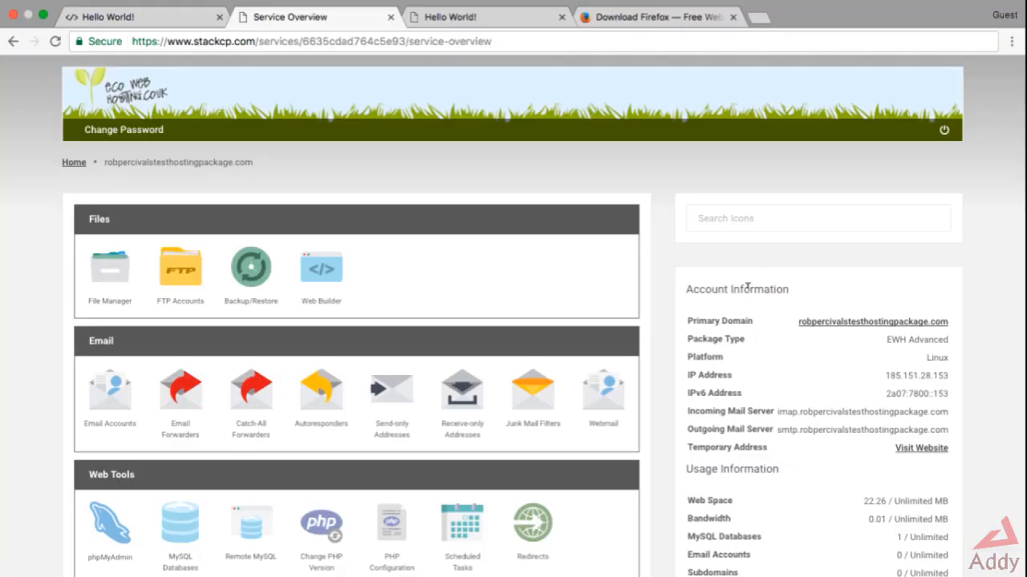
{"action": "scroll", "coordinate": [748, 286], "scroll_direction": "down", "scroll_amount": 3}
{"action": "scroll", "coordinate": [747, 285], "scroll_direction": "down", "scroll_amount": 5}
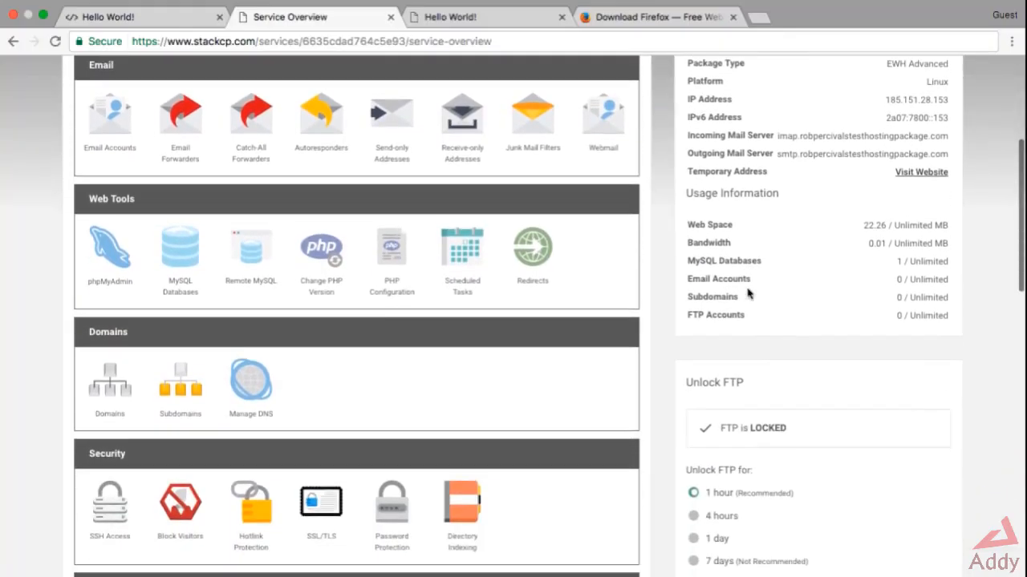
{"action": "scroll", "coordinate": [747, 294], "scroll_direction": "down", "scroll_amount": 3}
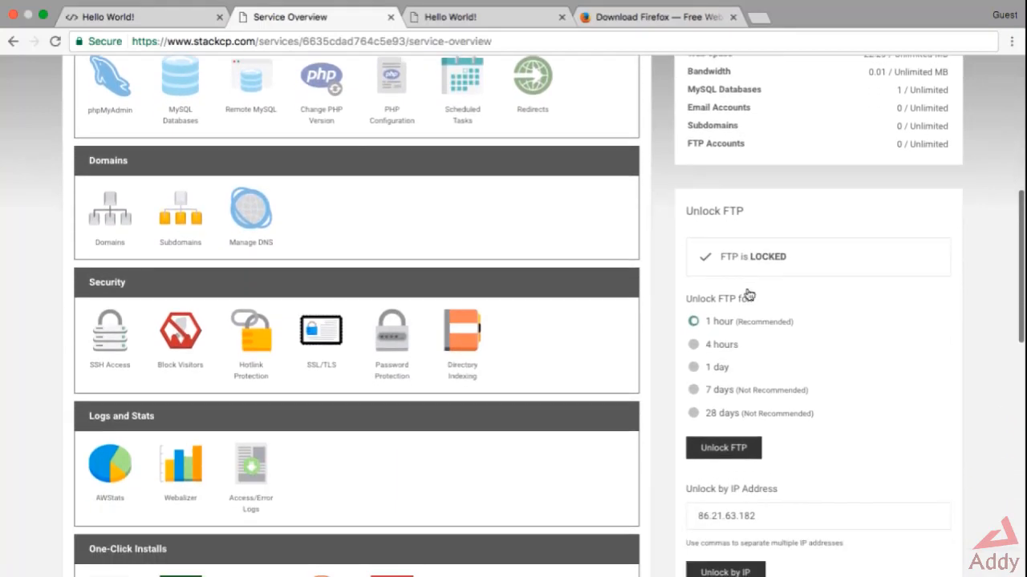
{"action": "scroll", "coordinate": [746, 315], "scroll_direction": "down", "scroll_amount": 6}
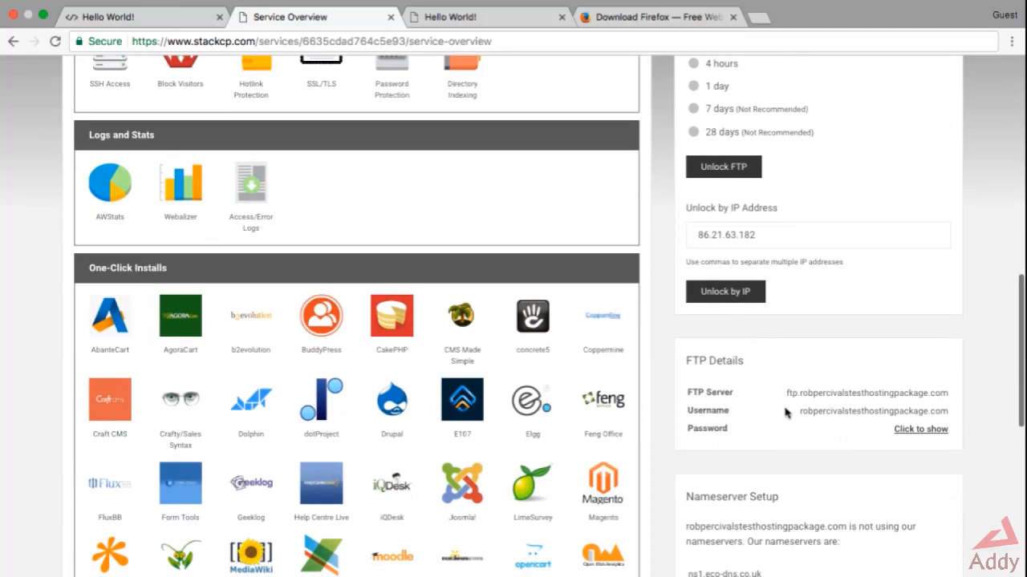
{"action": "scroll", "coordinate": [786, 411], "scroll_direction": "down", "scroll_amount": 1}
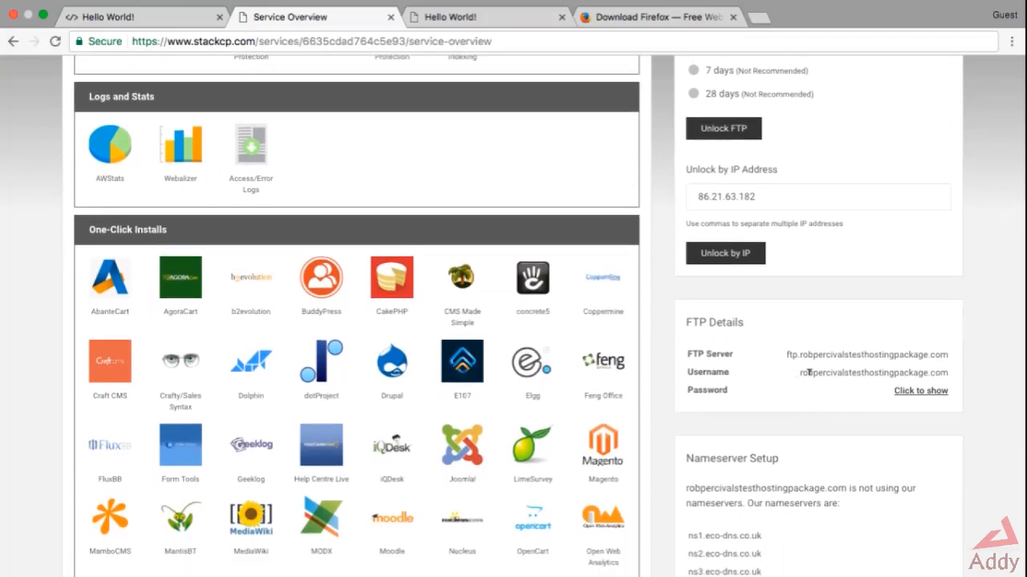
{"action": "double_click", "coordinate": [808, 372]}
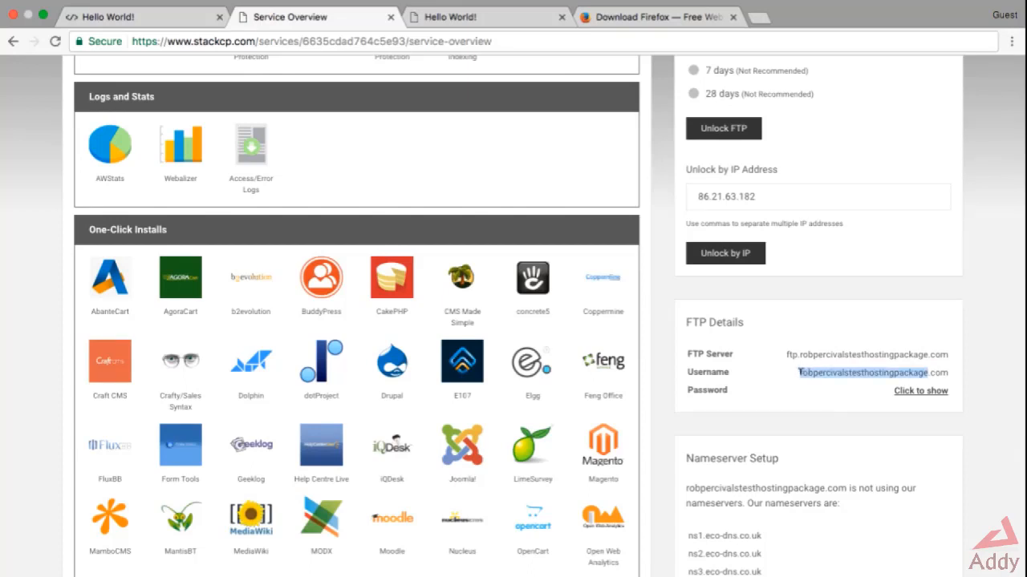
{"action": "double_click", "coordinate": [801, 372]}
{"action": "left_click_drag", "start_coordinate": [800, 372], "coordinate": [947, 370]}
{"action": "key", "text": "super+c"}
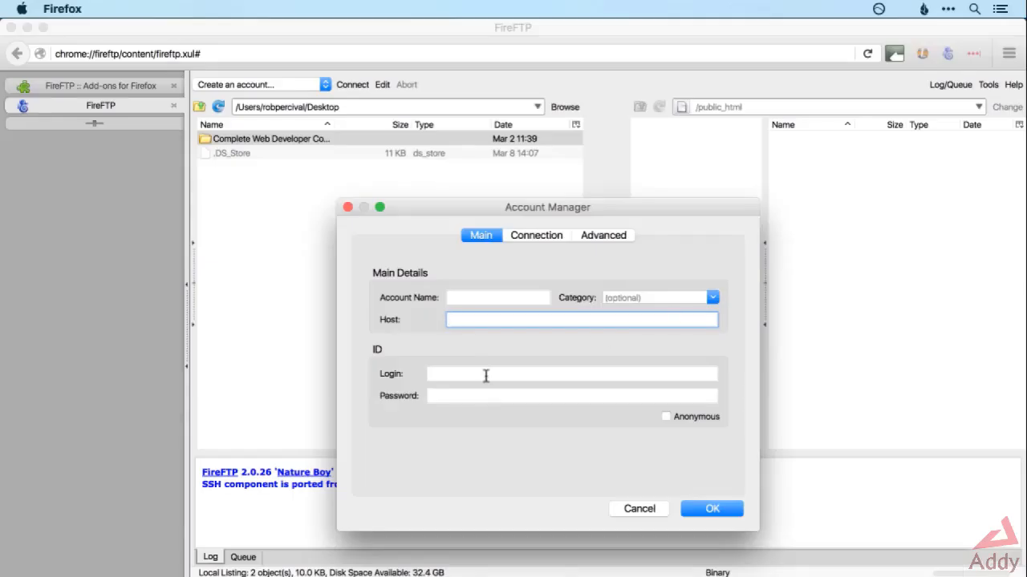
{"action": "left_click", "coordinate": [486, 374]}
{"action": "key", "text": "super+v"}
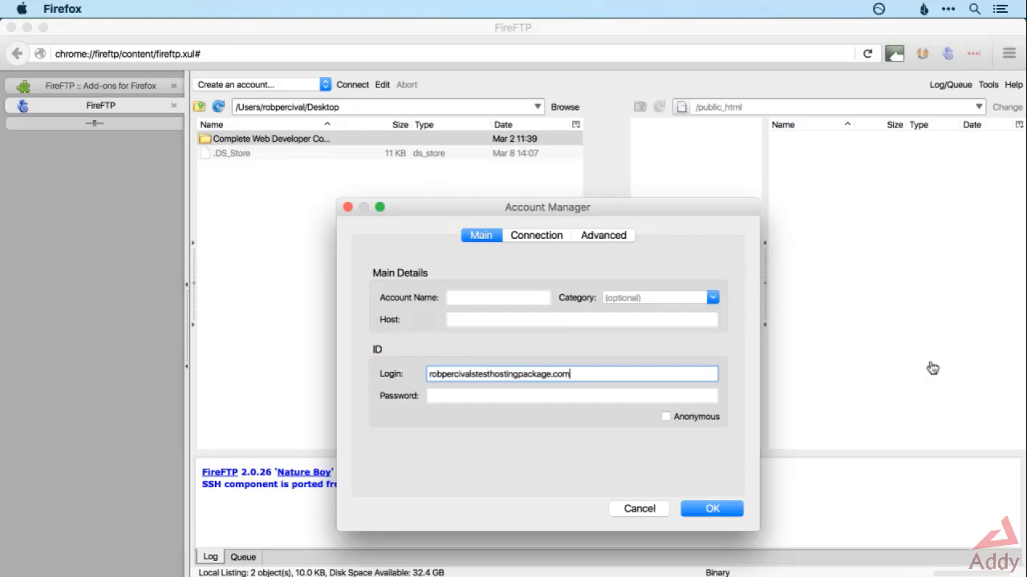
Reveal the FTP password in the hosting control panel in Chrome and paste it into the FireFTP account's password field.
{"action": "key", "text": "super+Tab"}
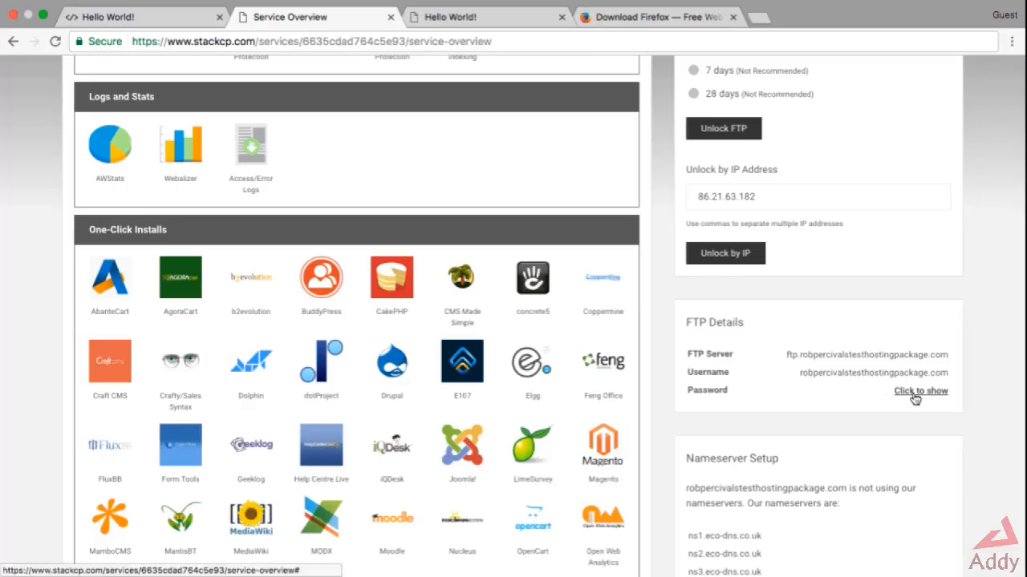
{"action": "left_click", "coordinate": [915, 394]}
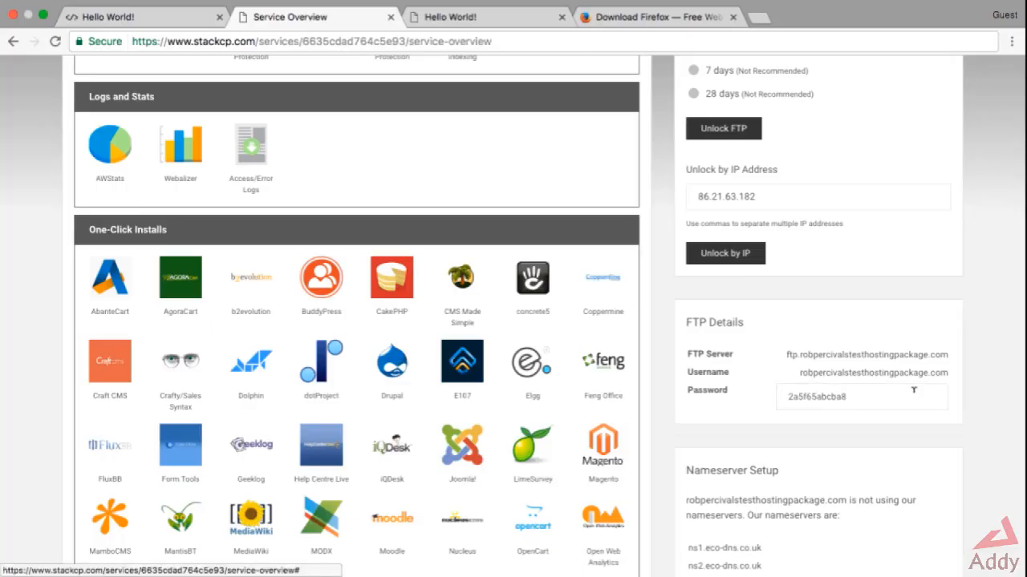
{"action": "left_click", "coordinate": [913, 391]}
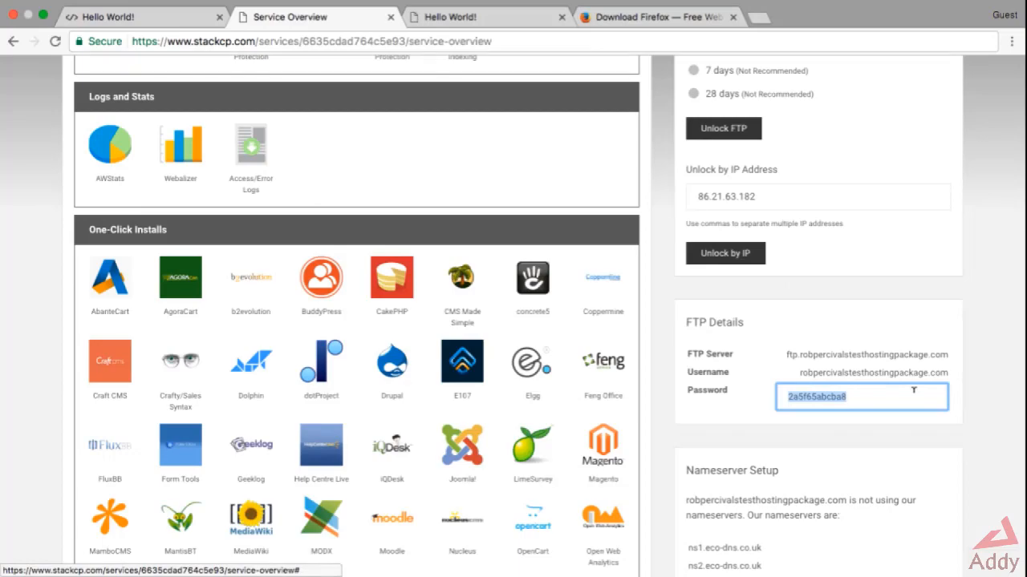
{"action": "key", "text": "super+Tab"}
{"action": "left_click", "coordinate": [481, 397]}
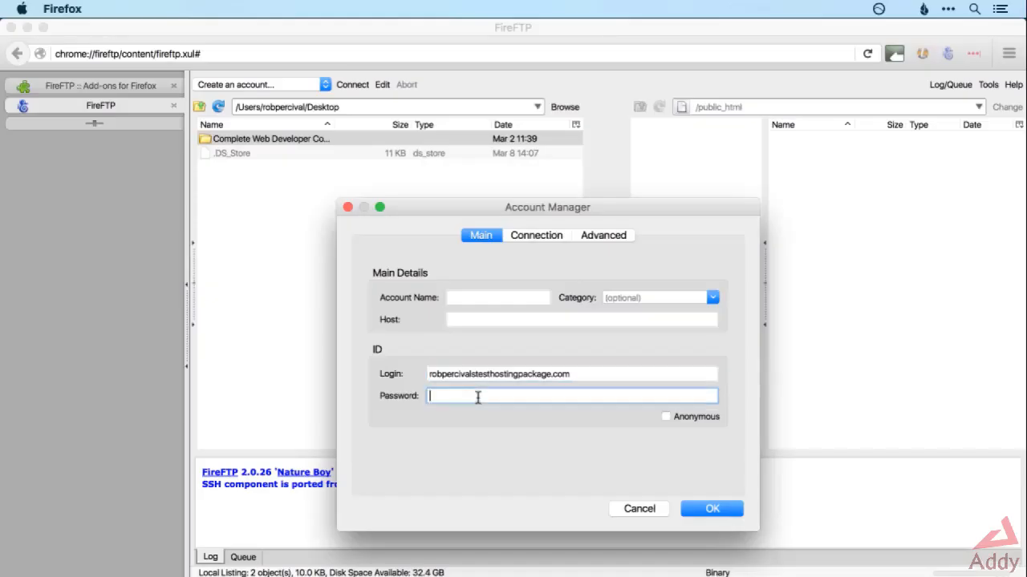
{"action": "key", "text": "super+v"}
Set the host to ftp.stackcp.com, use the login value as the account name, and save the FireFTP account.
{"action": "left_click", "coordinate": [524, 322]}
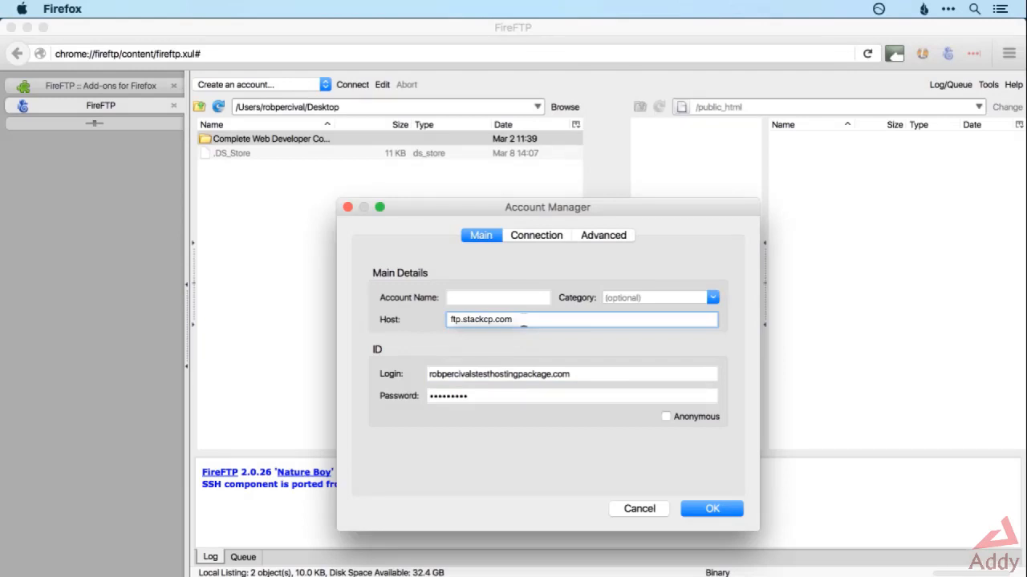
{"action": "left_click_drag", "start_coordinate": [591, 376], "coordinate": [409, 374]}
{"action": "key", "text": "super+c"}
{"action": "left_click_drag", "start_coordinate": [514, 299], "coordinate": [424, 299]}
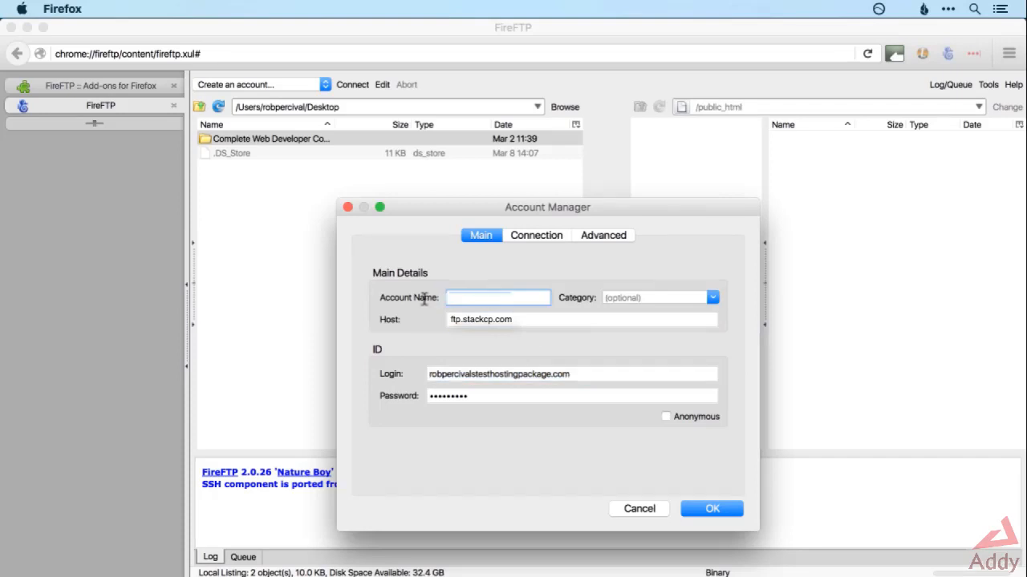
{"action": "key", "text": "super+v"}
{"action": "left_click_drag", "start_coordinate": [488, 296], "coordinate": [425, 298]}
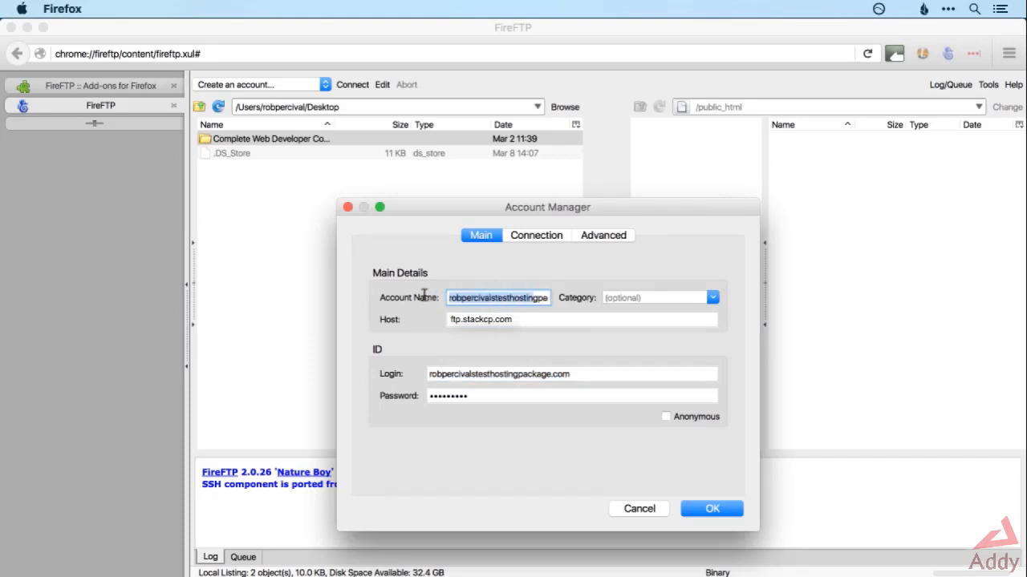
{"action": "left_click", "coordinate": [475, 299]}
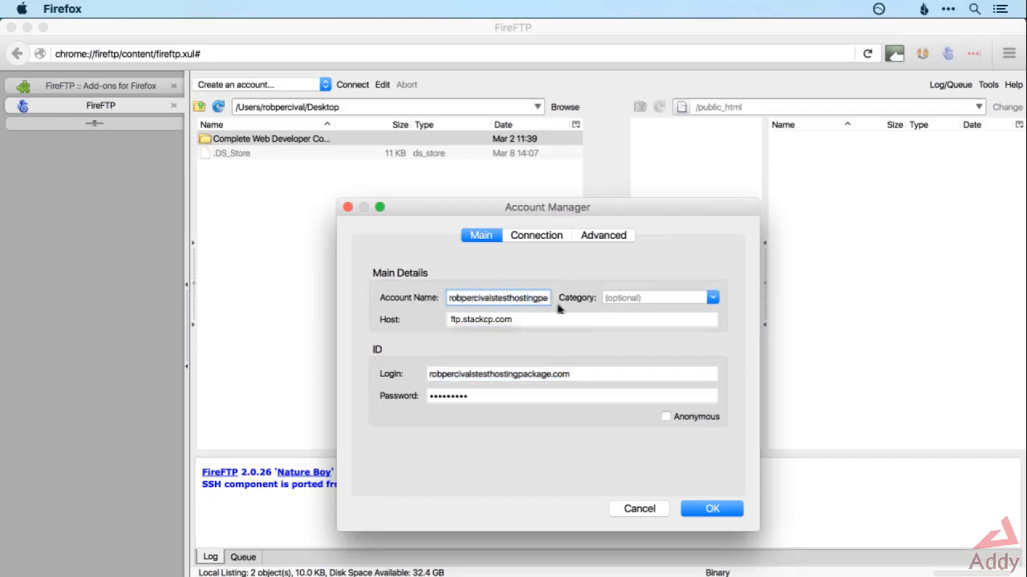
{"action": "left_click", "coordinate": [713, 510]}
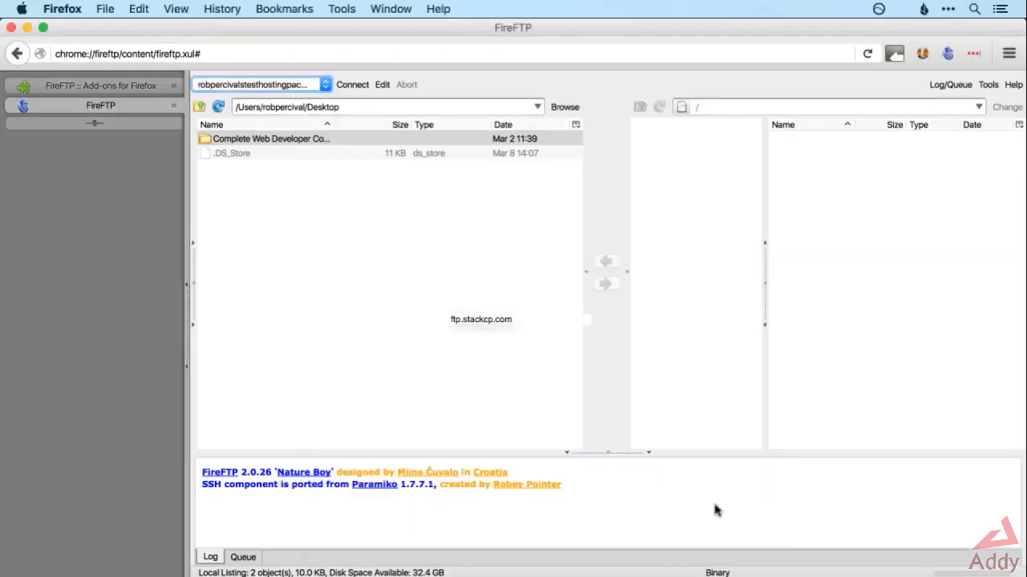
Switch to the hosting control panel in Chrome and unlock FTP access for the recommended 1 hour.
{"action": "key", "text": "super+Tab"}
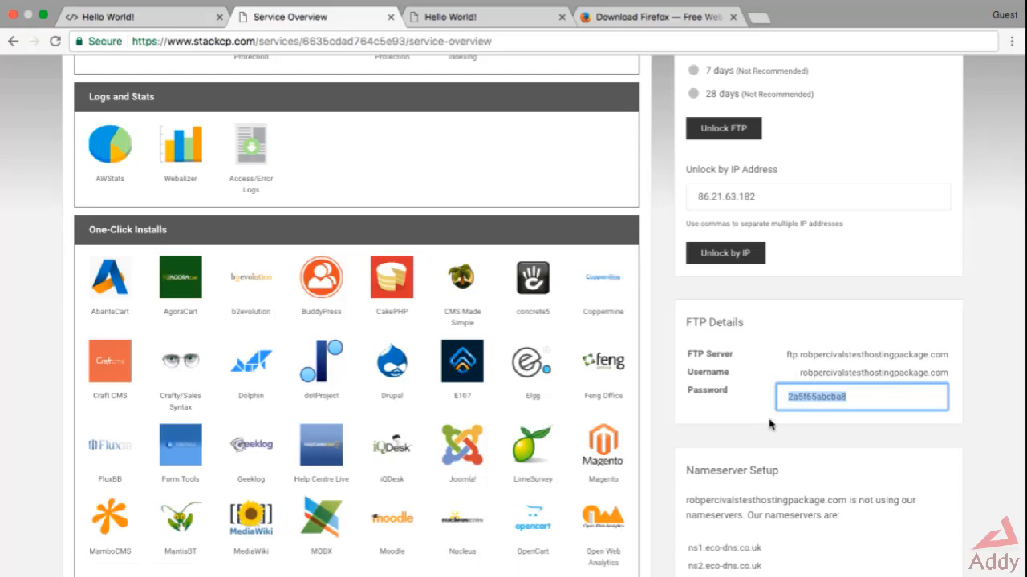
{"action": "scroll", "coordinate": [764, 394], "scroll_direction": "up", "scroll_amount": 3}
{"action": "scroll", "coordinate": [764, 395], "scroll_direction": "up", "scroll_amount": 3}
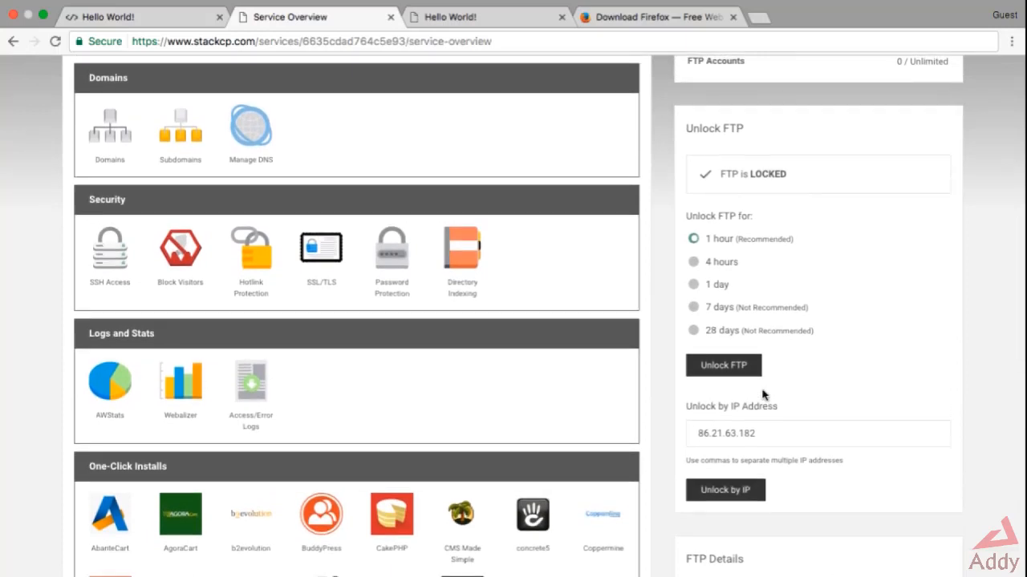
{"action": "scroll", "coordinate": [774, 349], "scroll_direction": "down", "scroll_amount": 1}
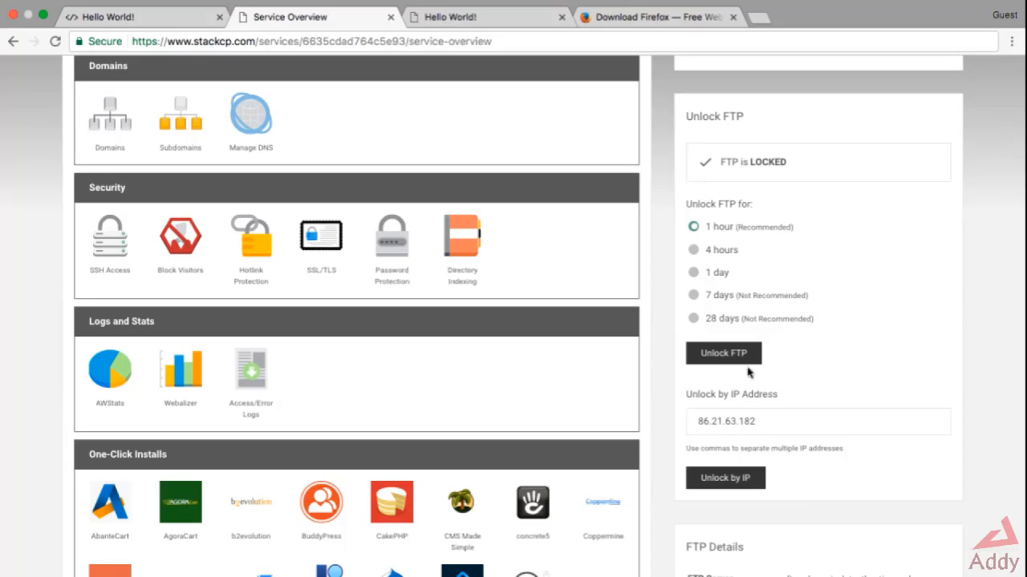
{"action": "left_click", "coordinate": [728, 352]}
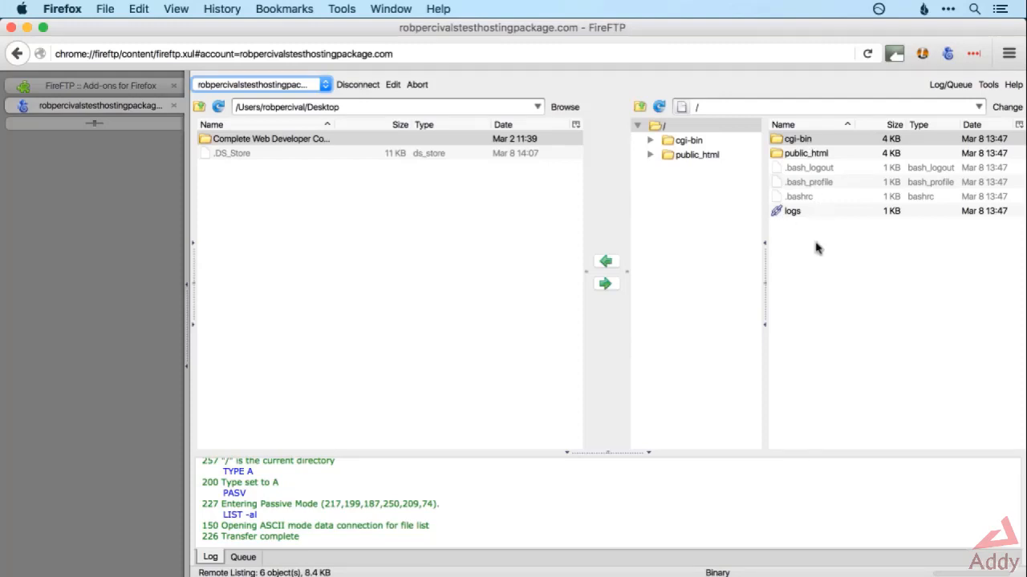
Open the remote public_html folder in FireFTP, select index.html, and view the live Hello World page in Chrome.
{"action": "double_click", "coordinate": [815, 157]}
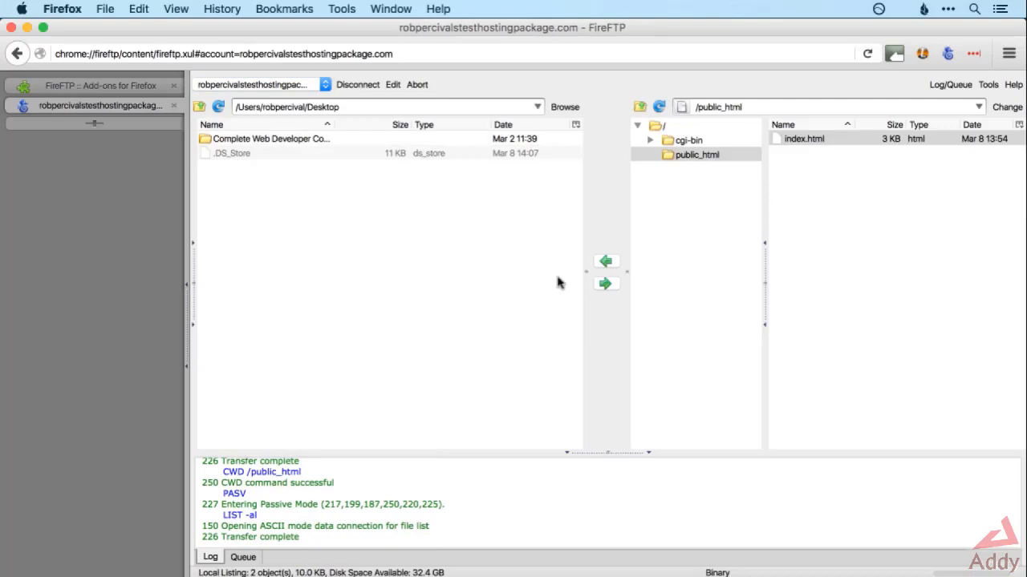
{"action": "left_click", "coordinate": [806, 144]}
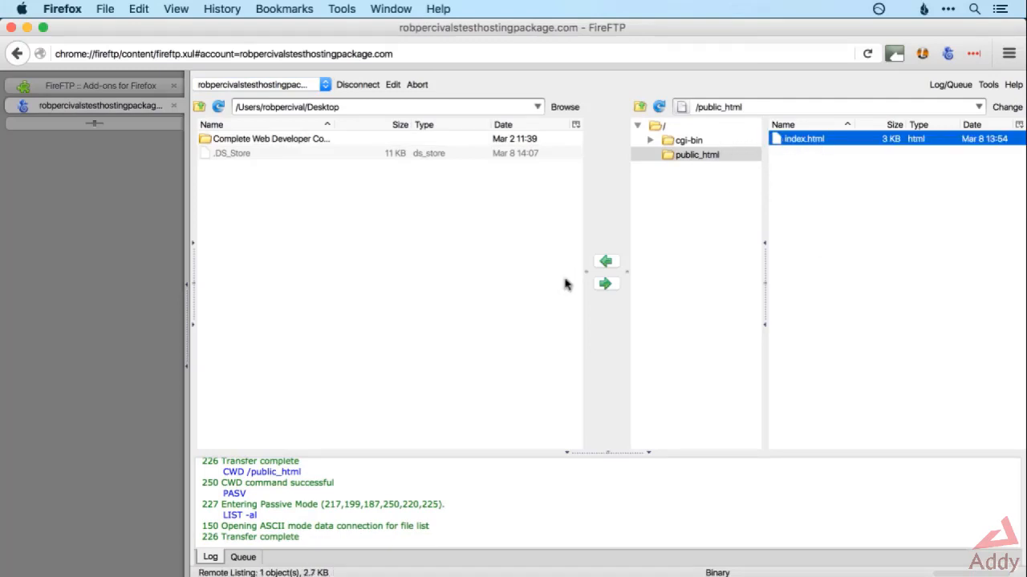
{"action": "key", "text": "super+Tab"}
{"action": "key", "text": "super+Tab"}
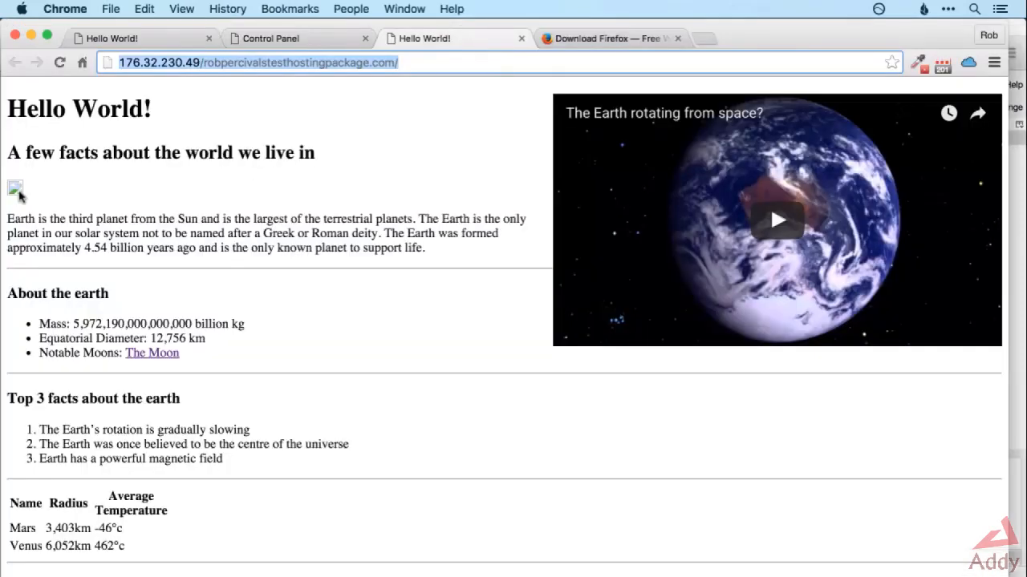
{"action": "left_click", "coordinate": [9, 190]}
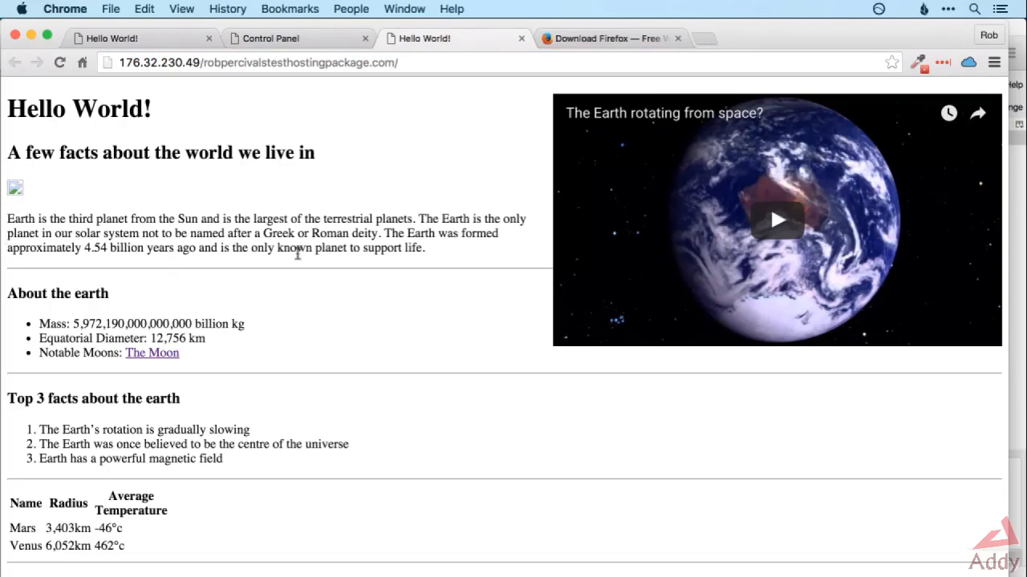
Return to FireFTP, open the local Complete Web Developer Course/1-html folder, and upload earth.jpg to the remote public_html folder.
{"action": "key", "text": "super+Tab"}
{"action": "key", "text": "super+Tab"}
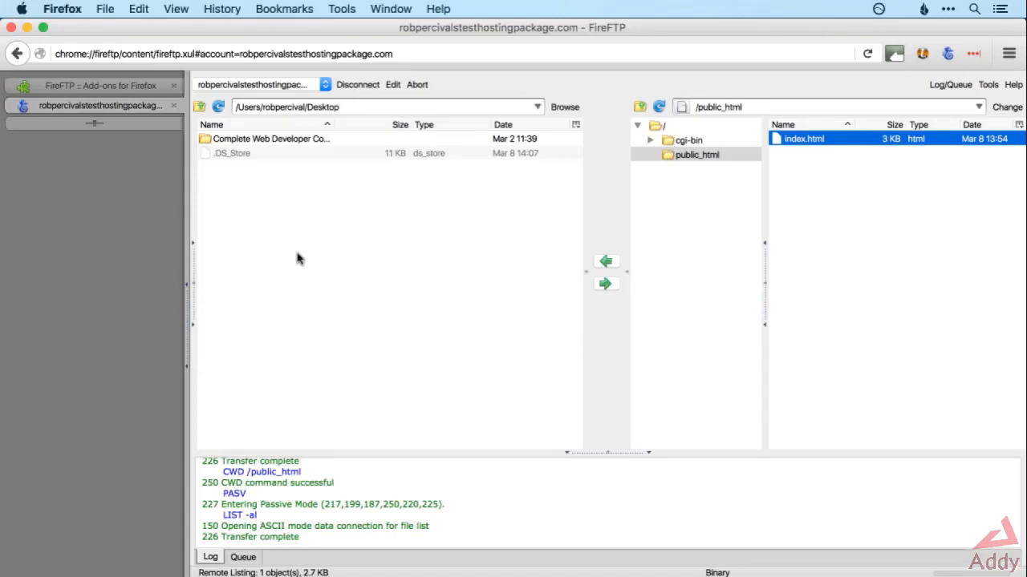
{"action": "double_click", "coordinate": [253, 142]}
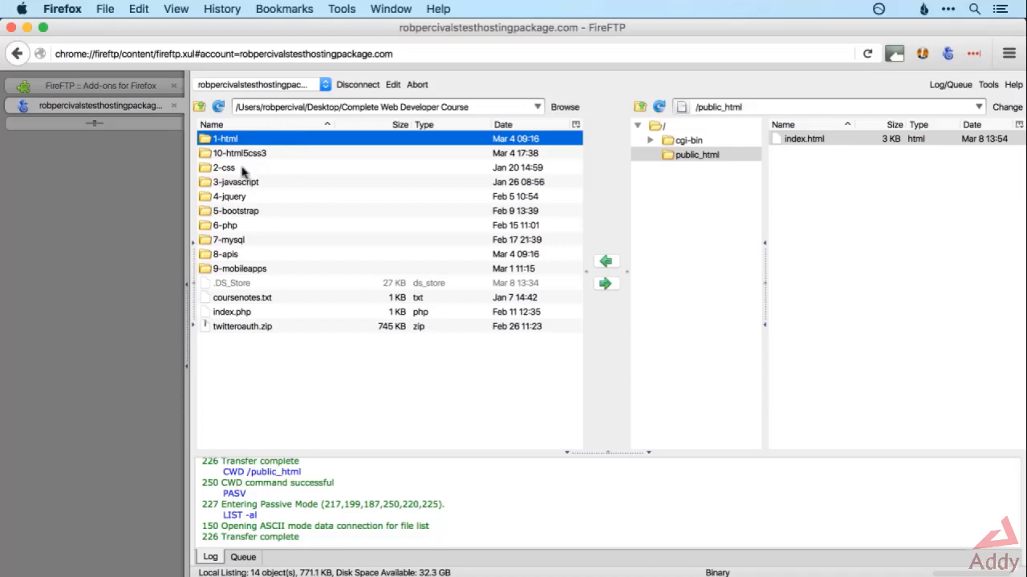
{"action": "double_click", "coordinate": [247, 140]}
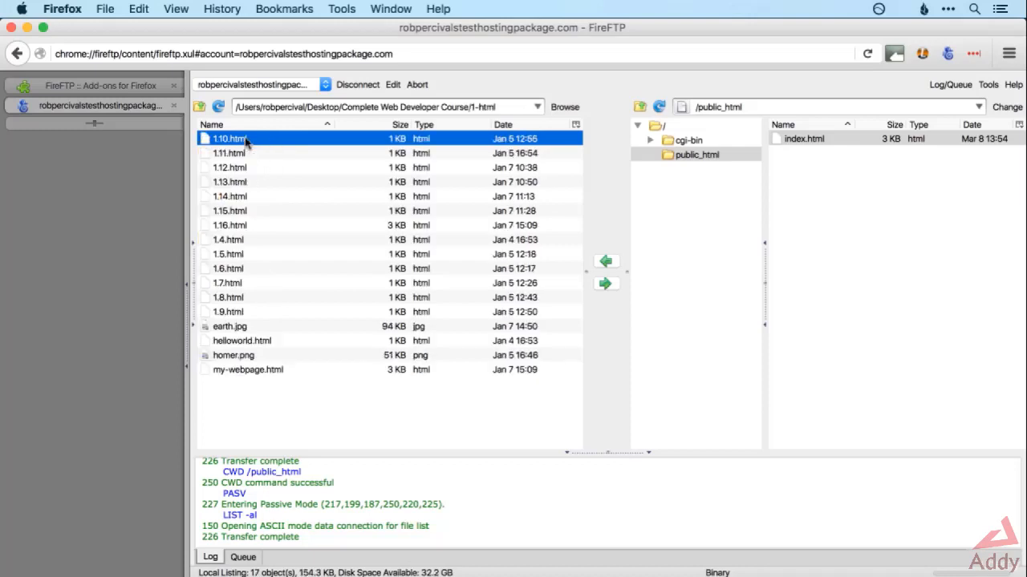
{"action": "left_click", "coordinate": [253, 329]}
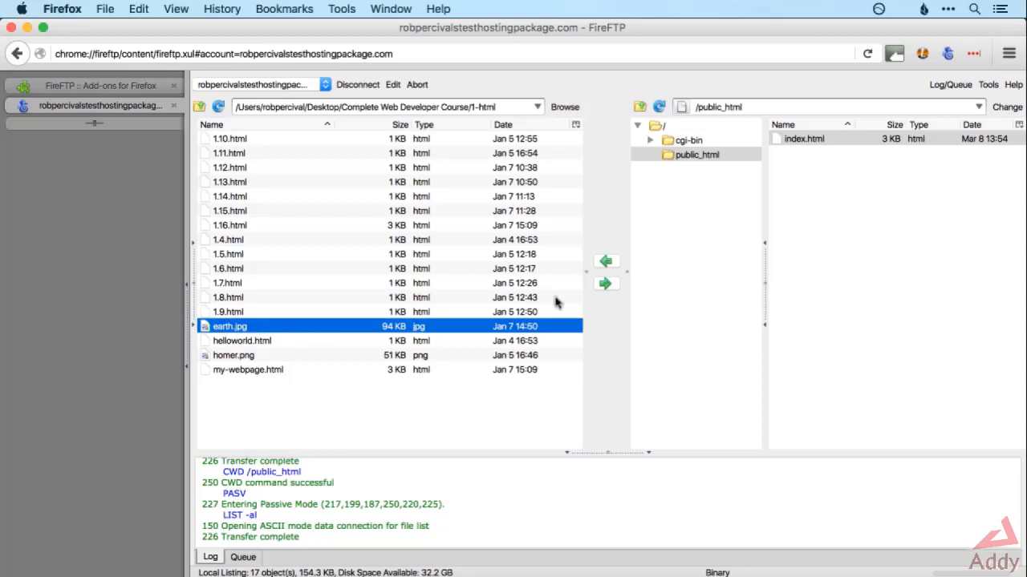
{"action": "left_click", "coordinate": [610, 287]}
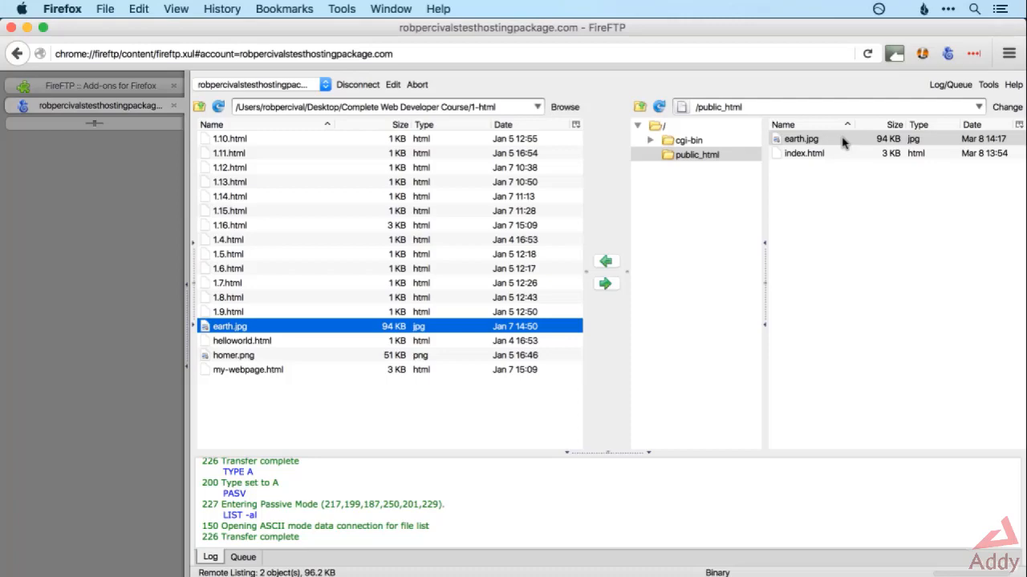
Reload the live Hello World page in Chrome to check the image, and select the remote index.html in FireFTP.
{"action": "key", "text": "super+Tab"}
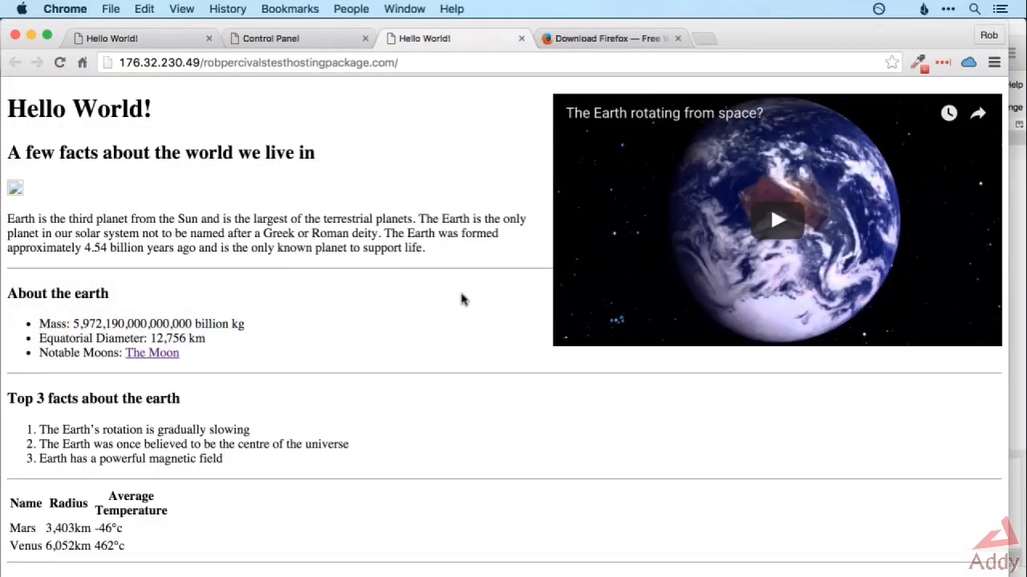
{"action": "key", "text": "super+r"}
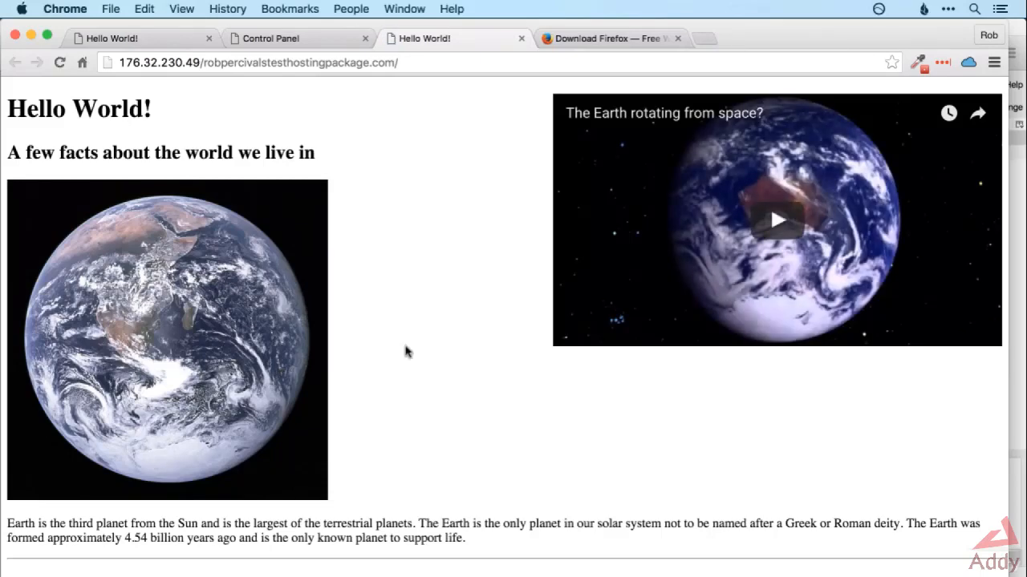
{"action": "key", "text": "super+Tab"}
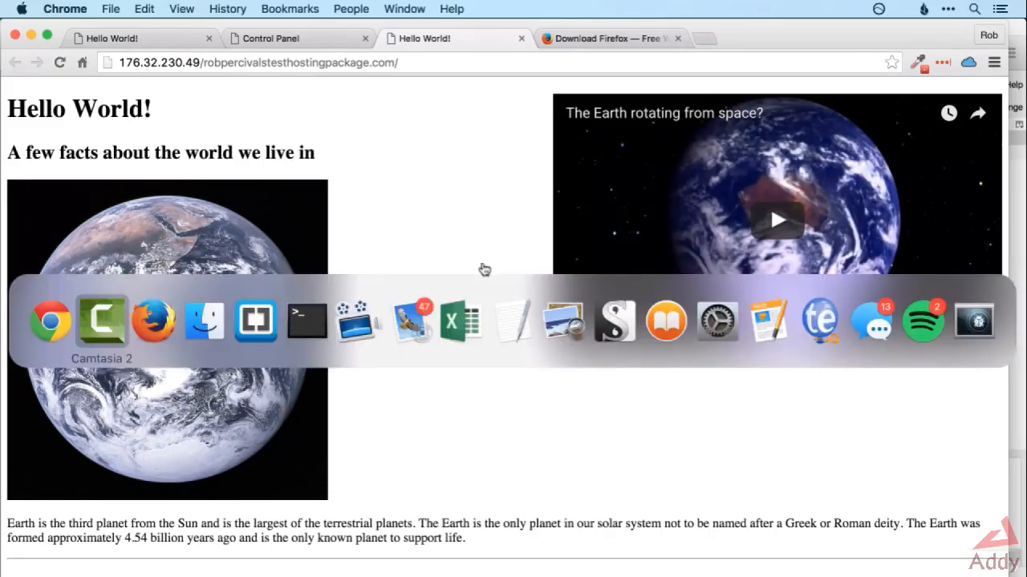
{"action": "key", "text": "super+Tab"}
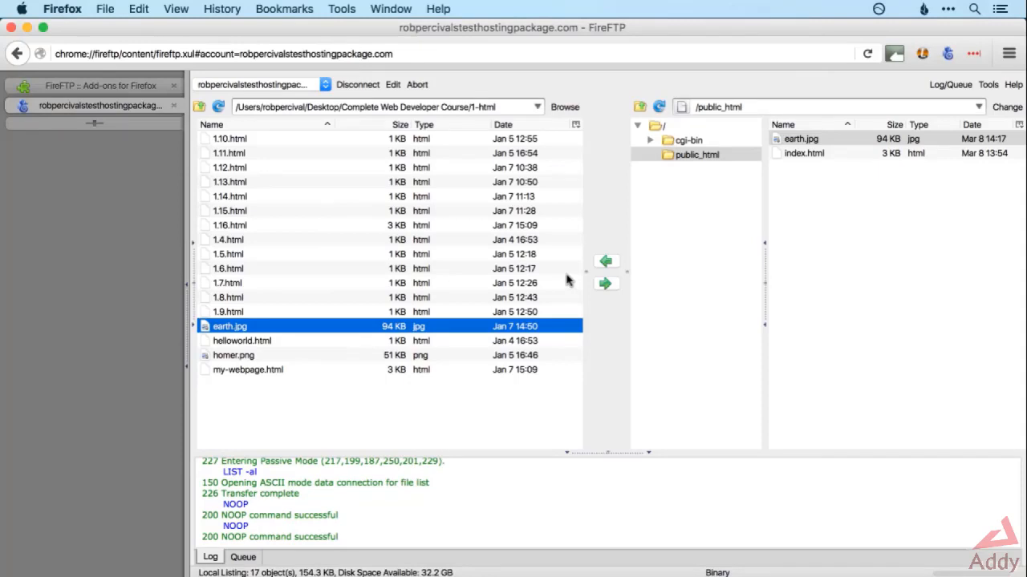
{"action": "left_click", "coordinate": [819, 156]}
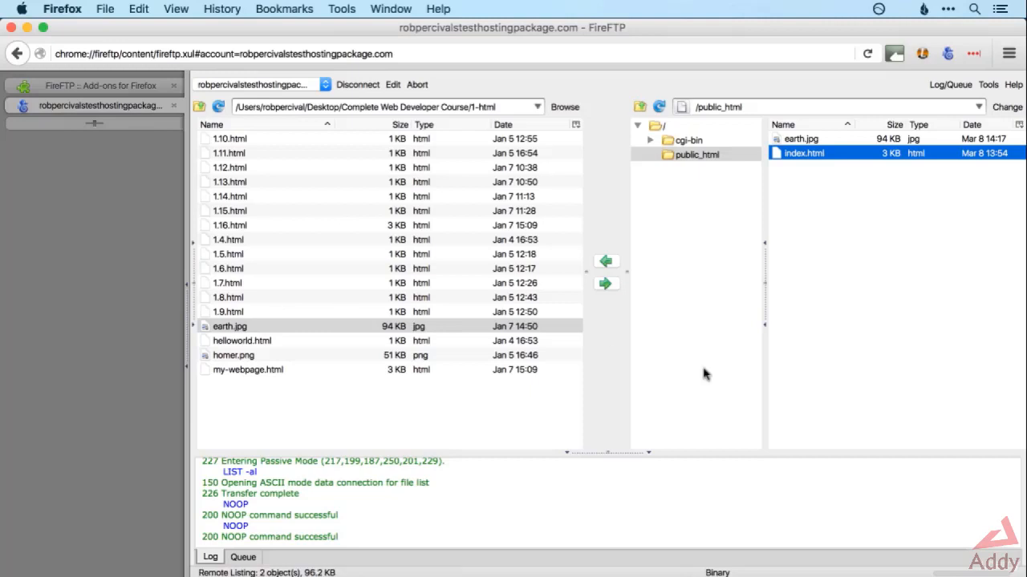
Switch to Finder, browse to Complete Web Developer Course/1-html, and show the file info of my-webpage.html.
{"action": "key", "text": "super+Tab"}
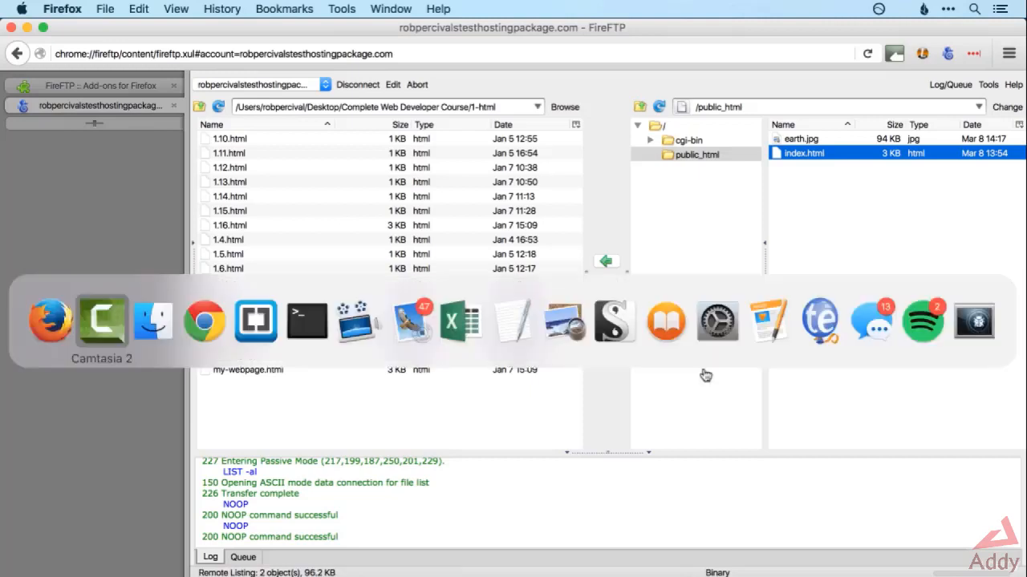
{"action": "key", "text": "super+Tab"}
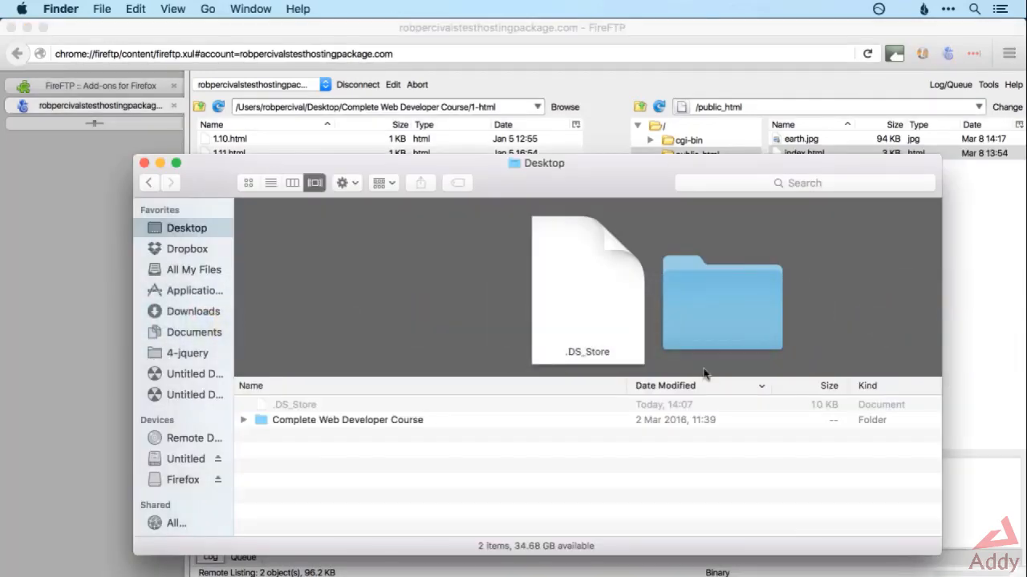
{"action": "double_click", "coordinate": [386, 420]}
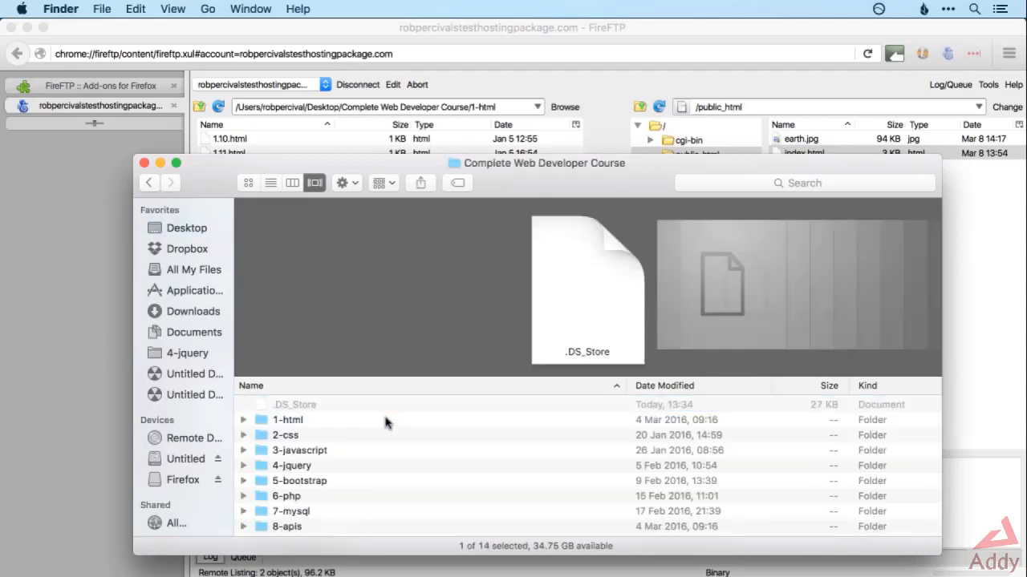
{"action": "scroll", "coordinate": [385, 422], "scroll_direction": "down", "scroll_amount": 5}
{"action": "double_click", "coordinate": [389, 529]}
{"action": "scroll", "coordinate": [399, 445], "scroll_direction": "up", "scroll_amount": 5}
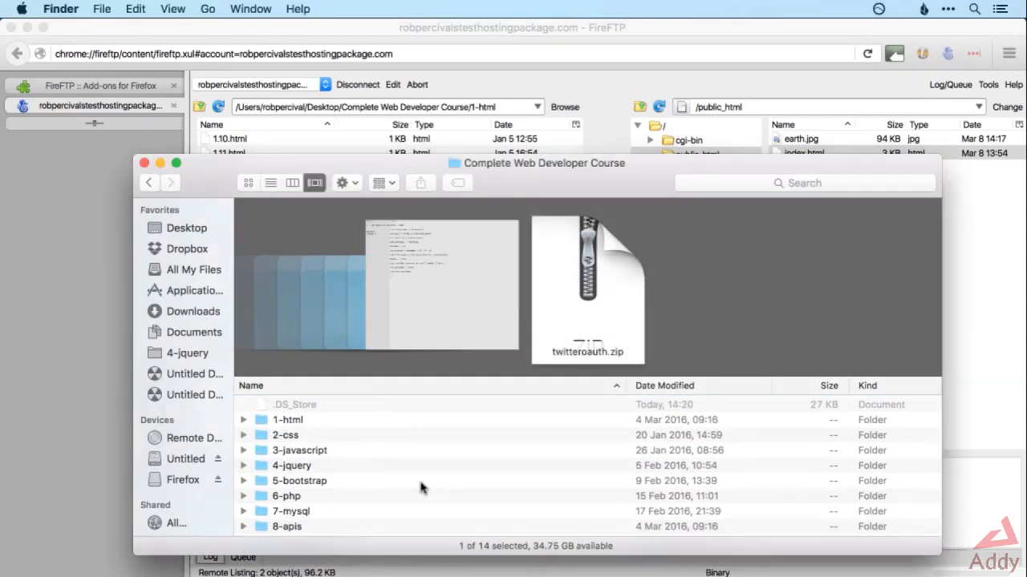
{"action": "double_click", "coordinate": [313, 420]}
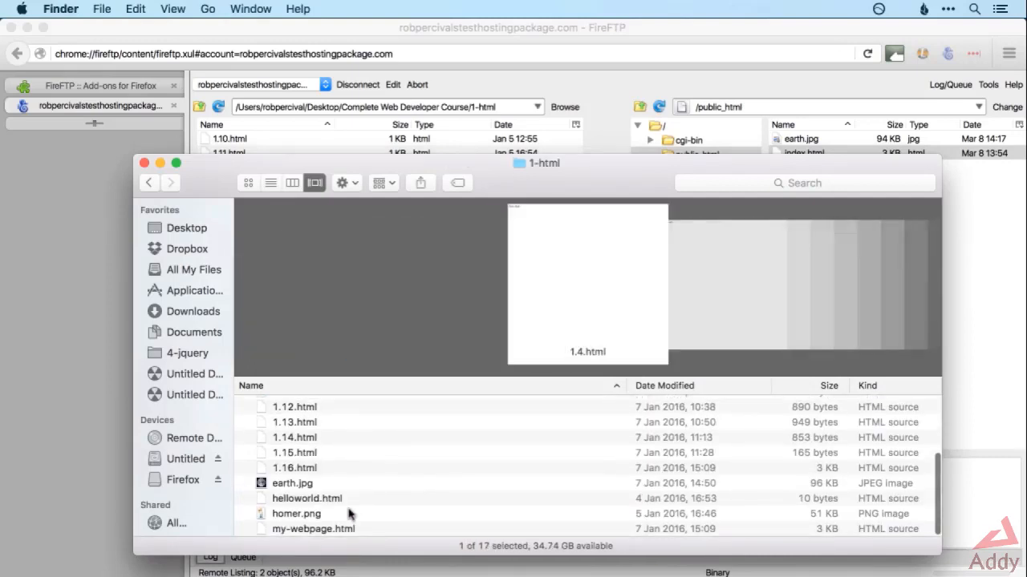
{"action": "left_click", "coordinate": [347, 530]}
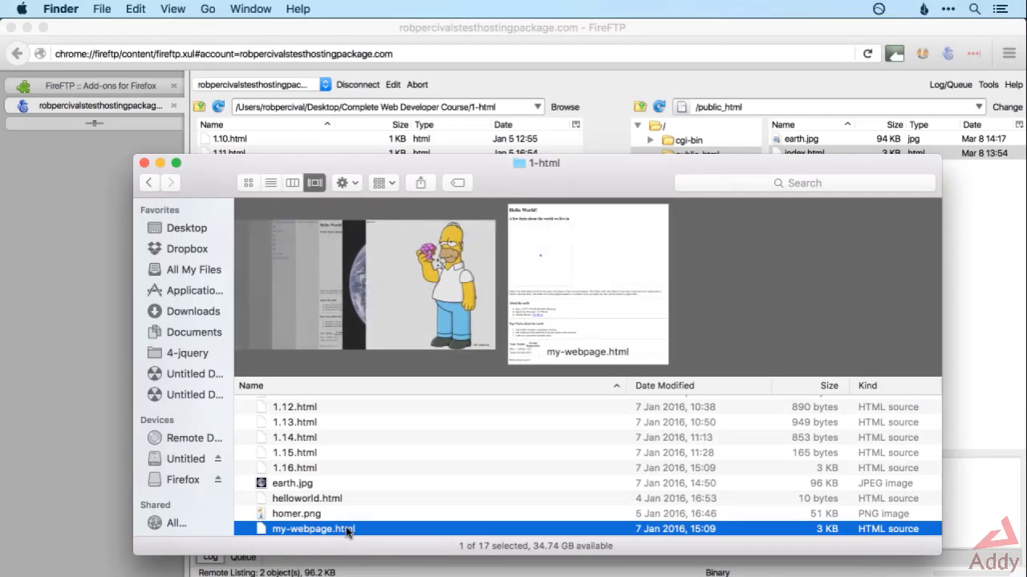
{"action": "right_click", "coordinate": [346, 530]}
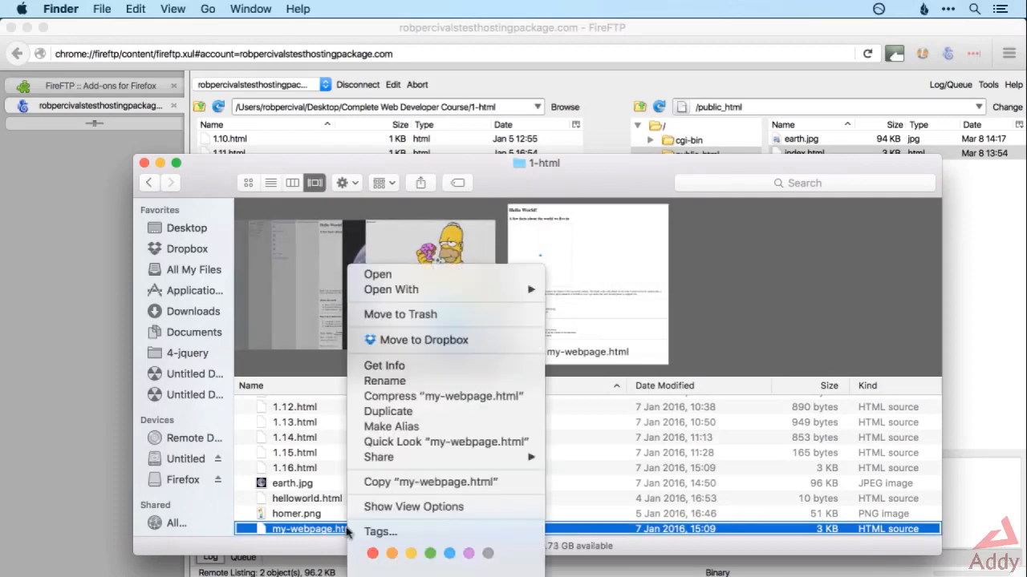
{"action": "left_click", "coordinate": [385, 366]}
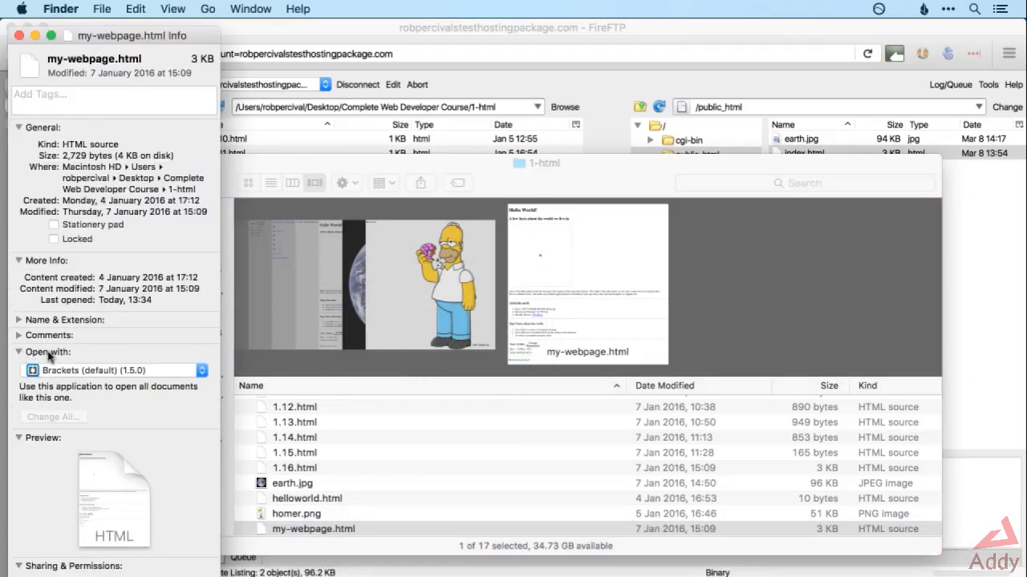
Set Brackets as the default application for all .html documents and close the file info window.
{"action": "left_click", "coordinate": [18, 353]}
{"action": "left_click", "coordinate": [18, 354]}
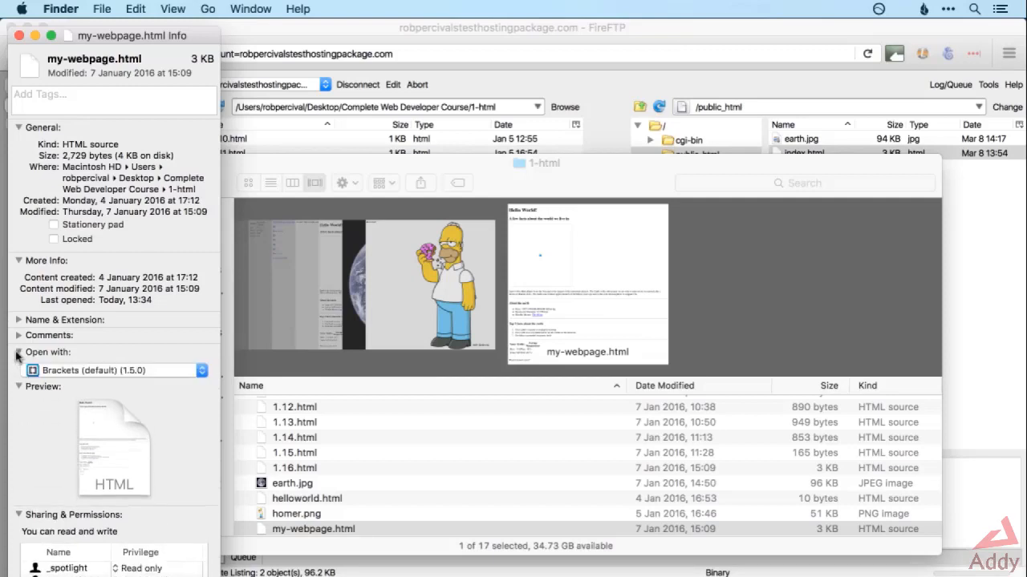
{"action": "left_click", "coordinate": [101, 374]}
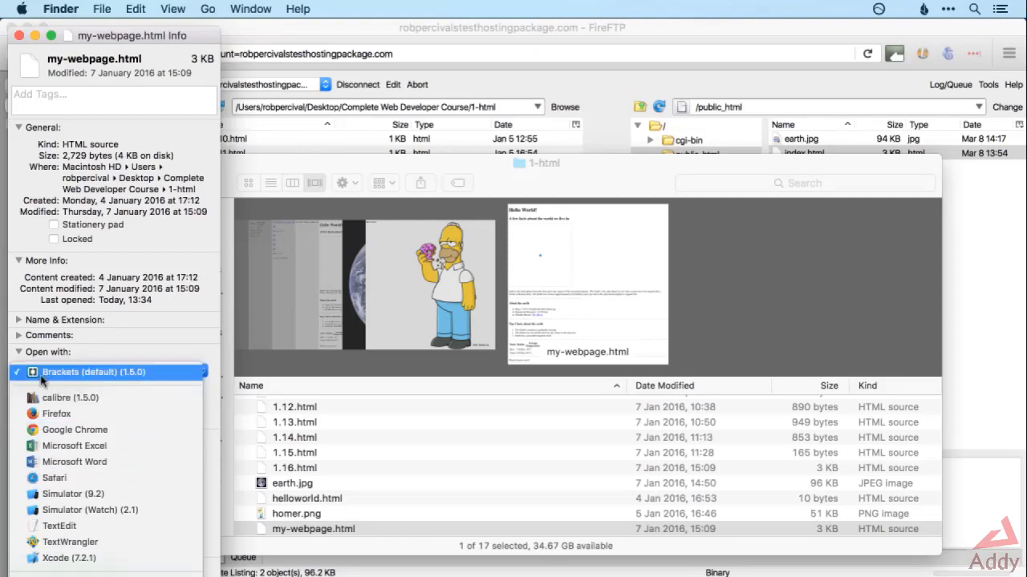
{"action": "left_click", "coordinate": [81, 373]}
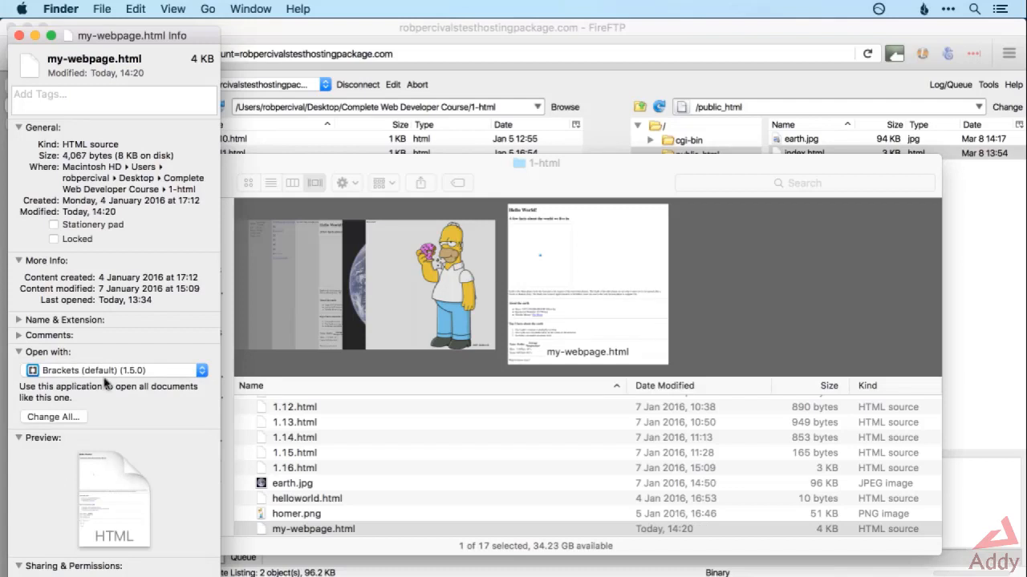
{"action": "left_click", "coordinate": [73, 417]}
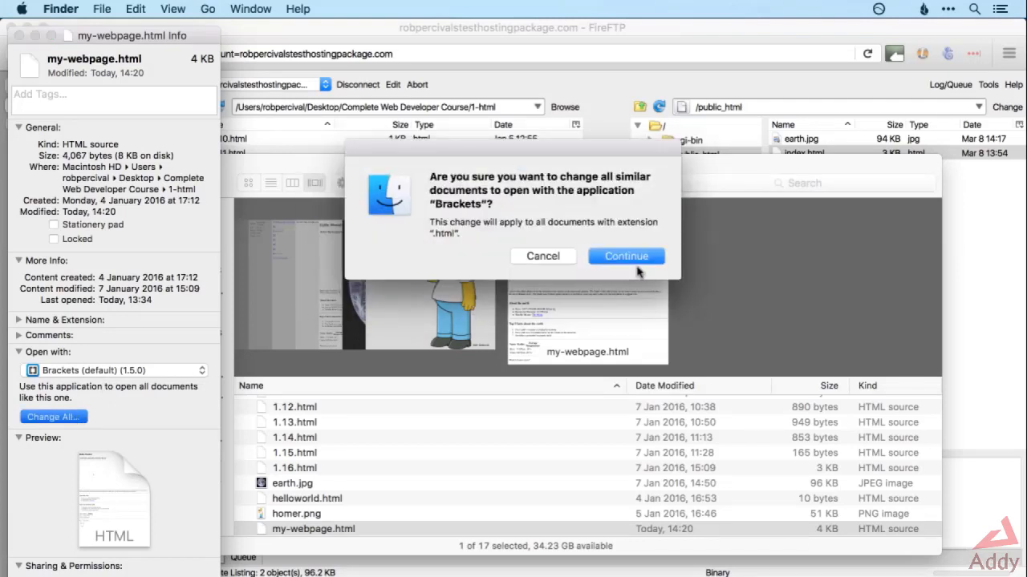
{"action": "left_click", "coordinate": [636, 256]}
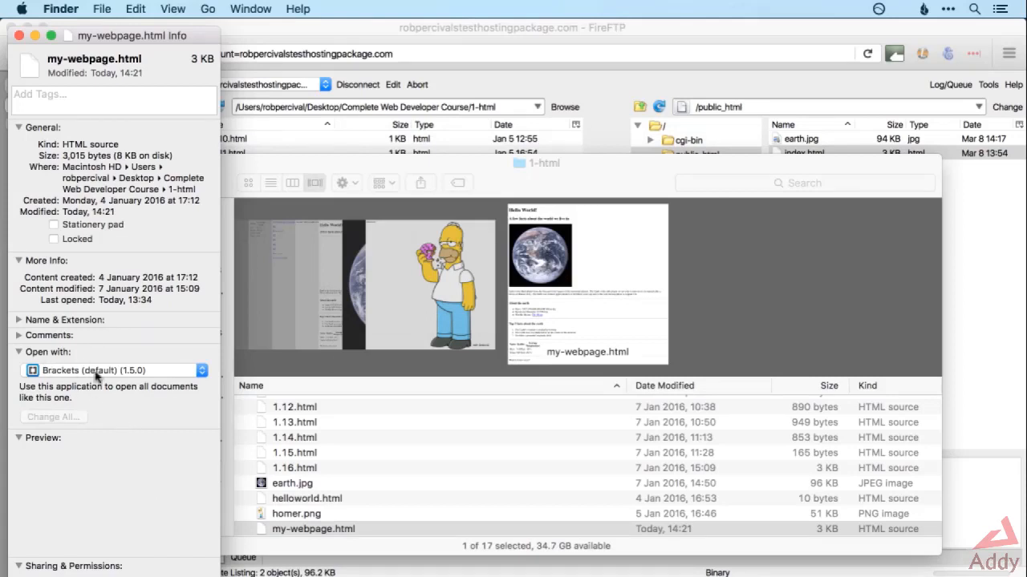
{"action": "left_click", "coordinate": [19, 35]}
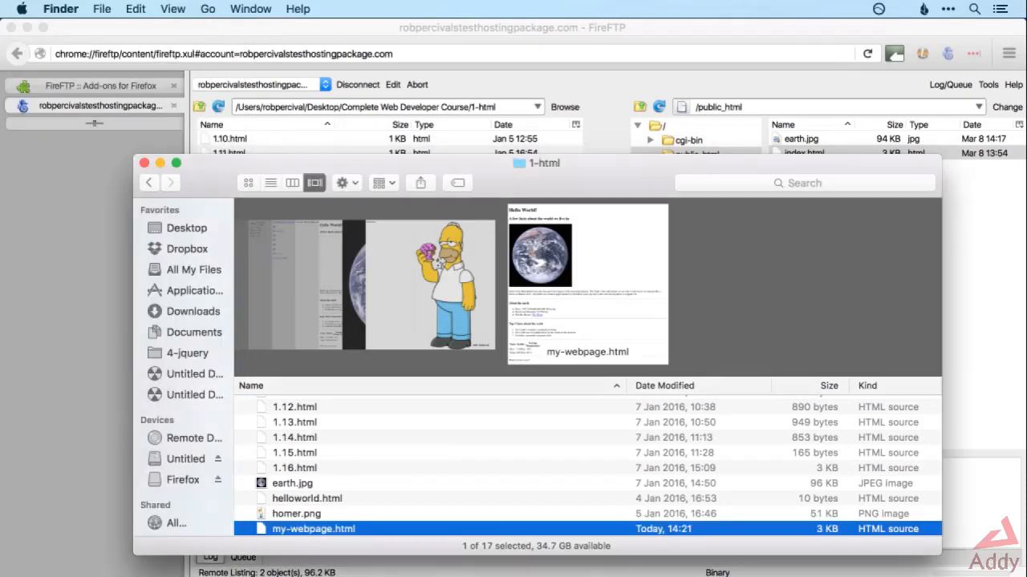
Switch to FireFTP, open the remote index.html for editing in Brackets, and return to FireFTP.
{"action": "key", "text": "super+Tab"}
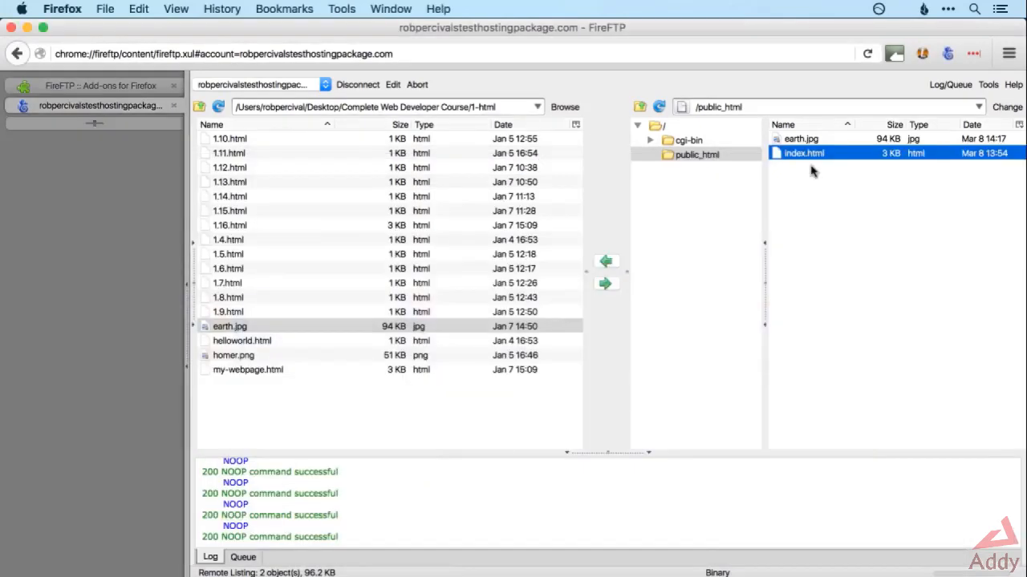
{"action": "key", "text": "super+o"}
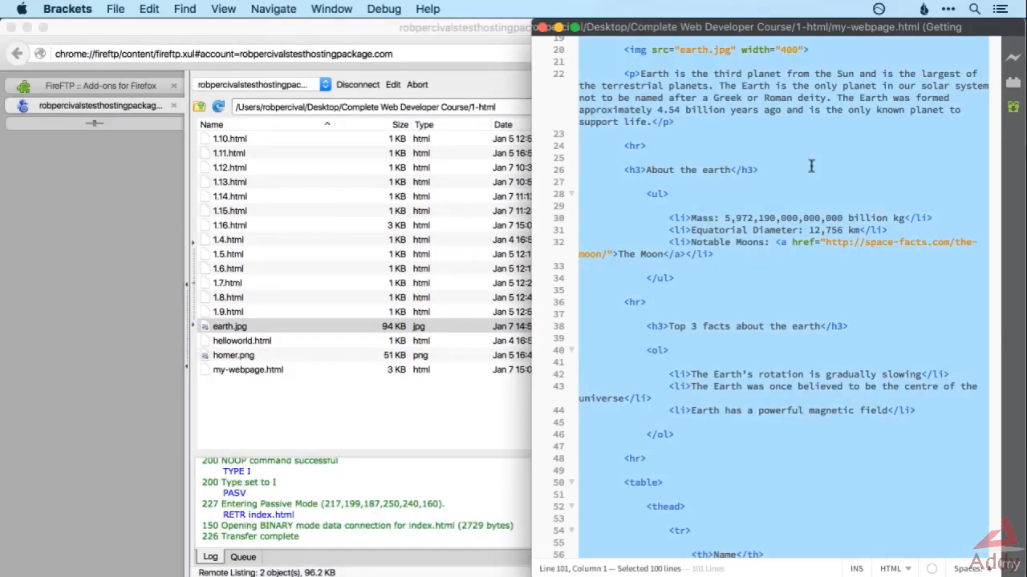
{"action": "key", "text": "super+Tab"}
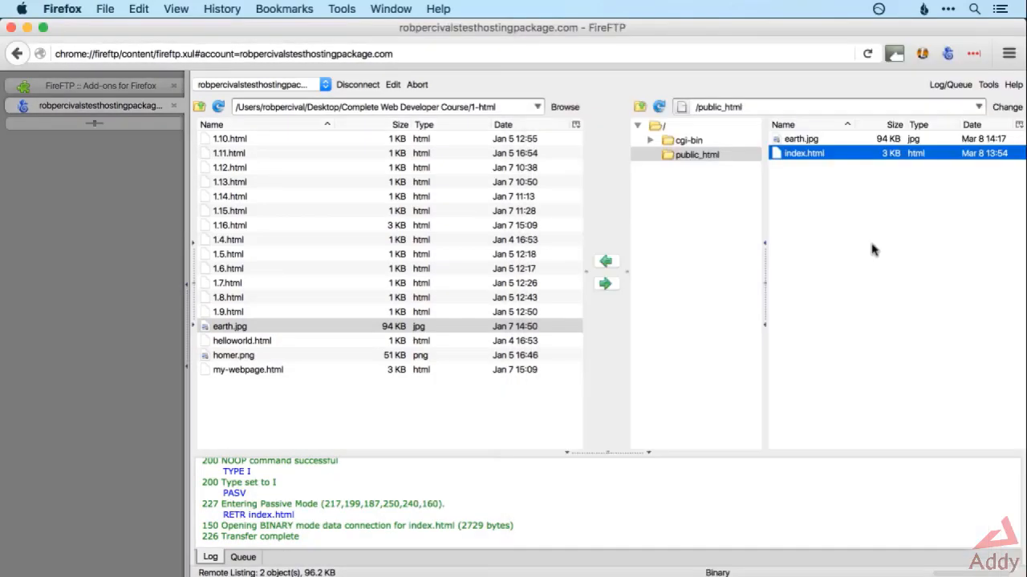
Open the remote index.html from FireFTP in Brackets and look through its code.
{"action": "right_click", "coordinate": [824, 158]}
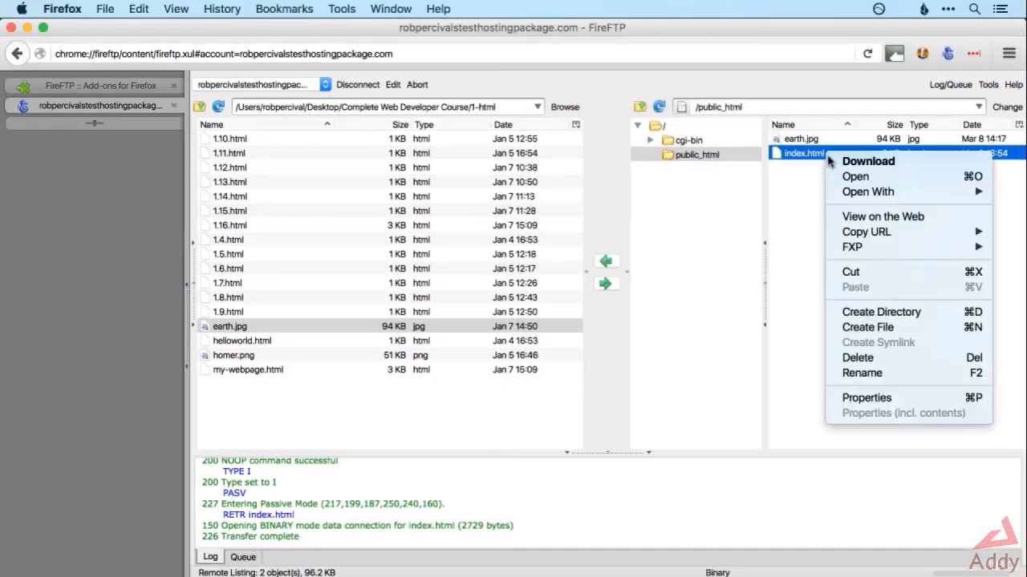
{"action": "left_click", "coordinate": [945, 177]}
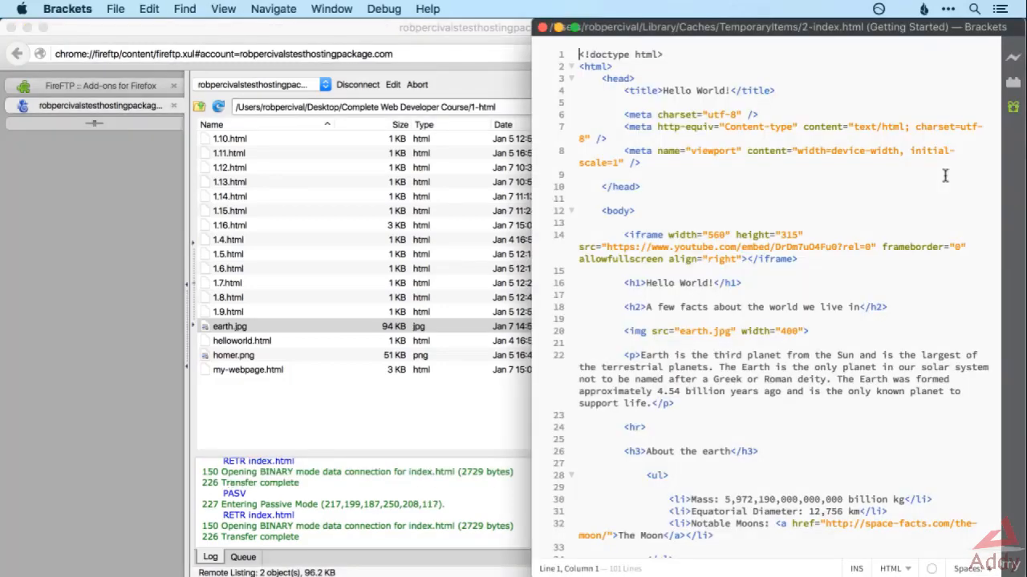
{"action": "scroll", "coordinate": [829, 142], "scroll_direction": "down", "scroll_amount": 10}
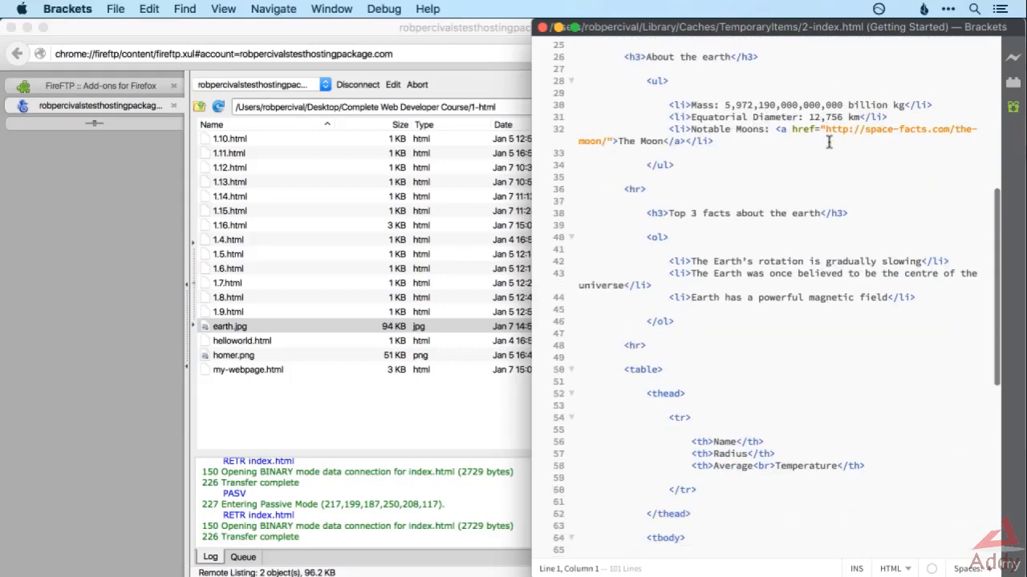
{"action": "scroll", "coordinate": [828, 142], "scroll_direction": "up", "scroll_amount": 10}
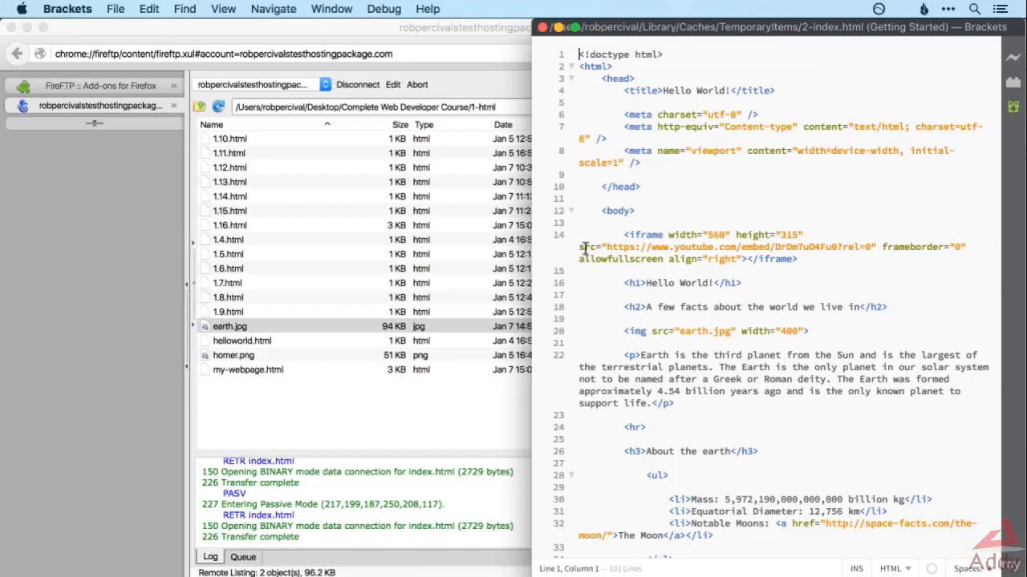
Add a period at the end of the h2 heading "A few facts about the world we live in" and save the file.
{"action": "left_click", "coordinate": [859, 307]}
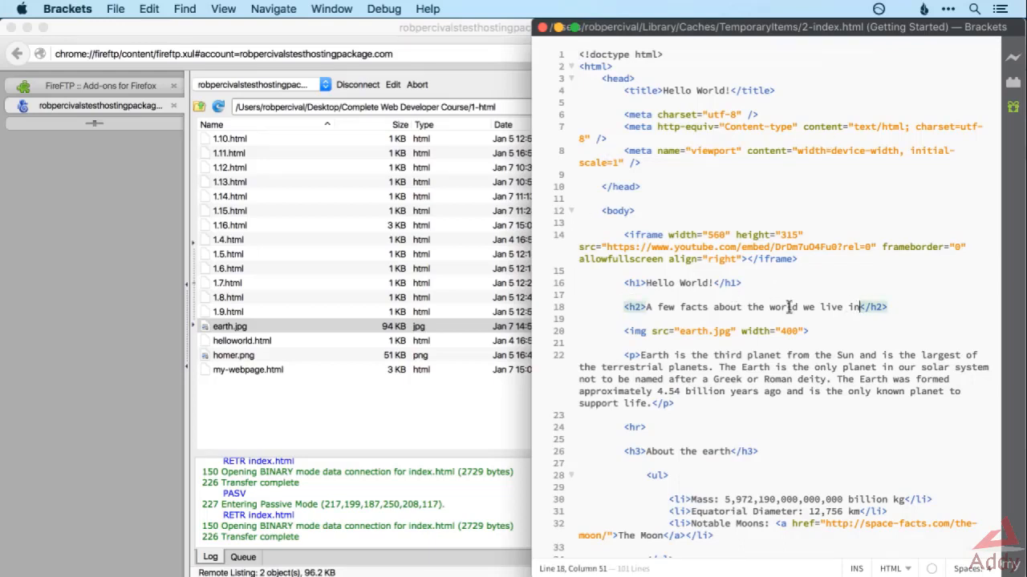
{"action": "type", "text": "."}
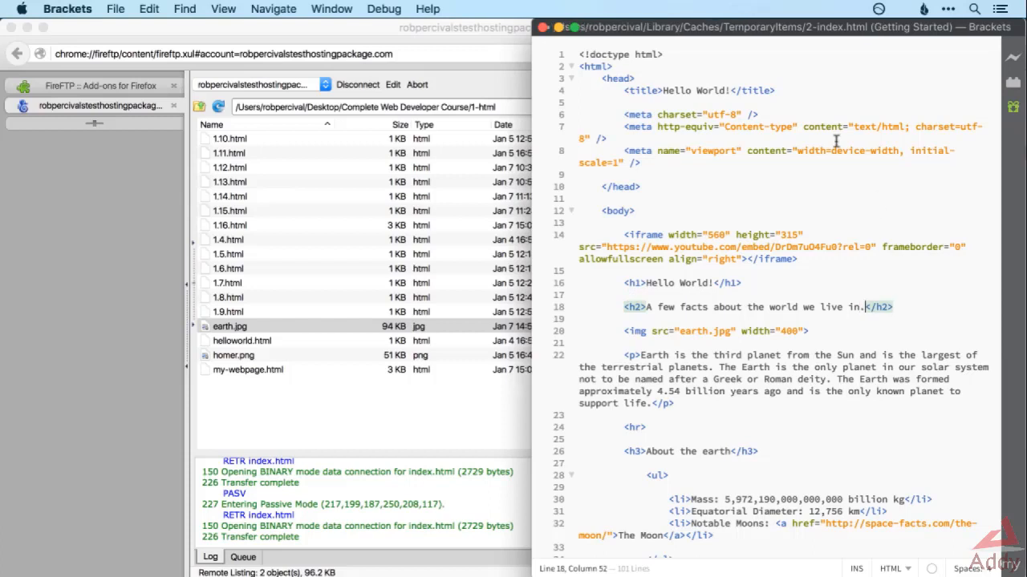
{"action": "key", "text": "super+s"}
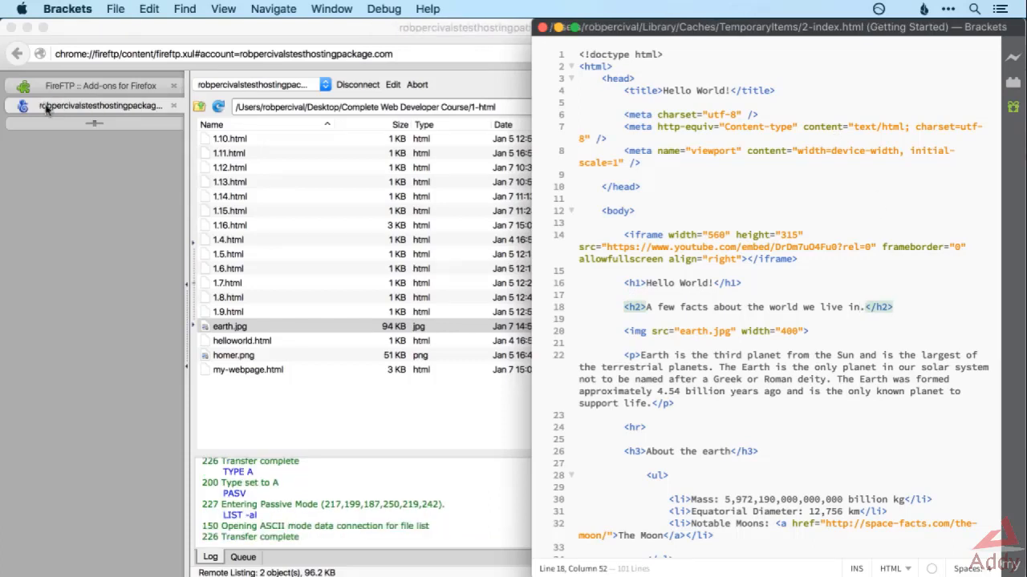
Switch to Chrome and reload the live Hello World page to check the edited heading.
{"action": "key", "text": "super+Tab"}
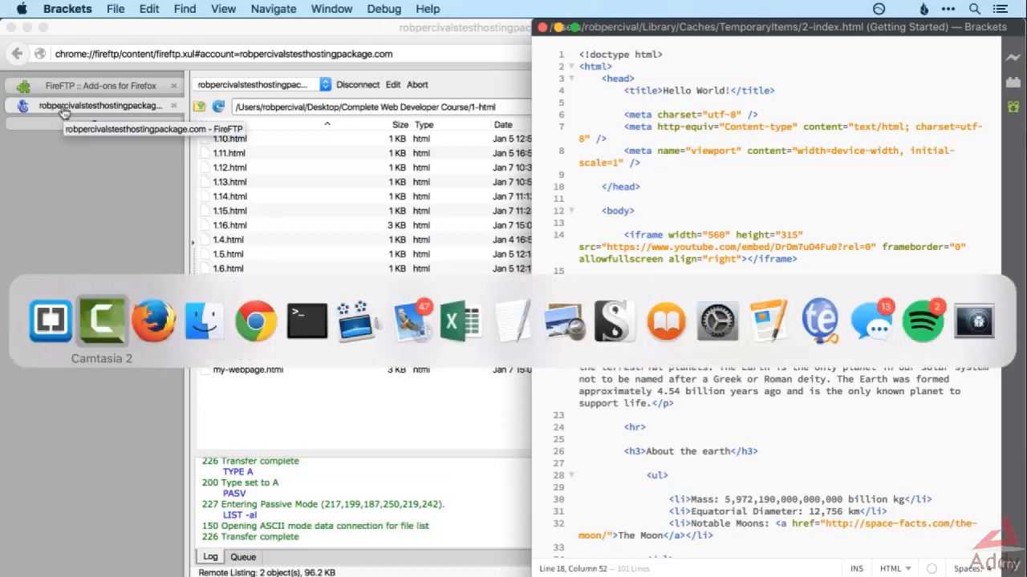
{"action": "key", "text": "super+Tab"}
{"action": "key", "text": "super+Tab"}
{"action": "key", "text": "super+Tab"}
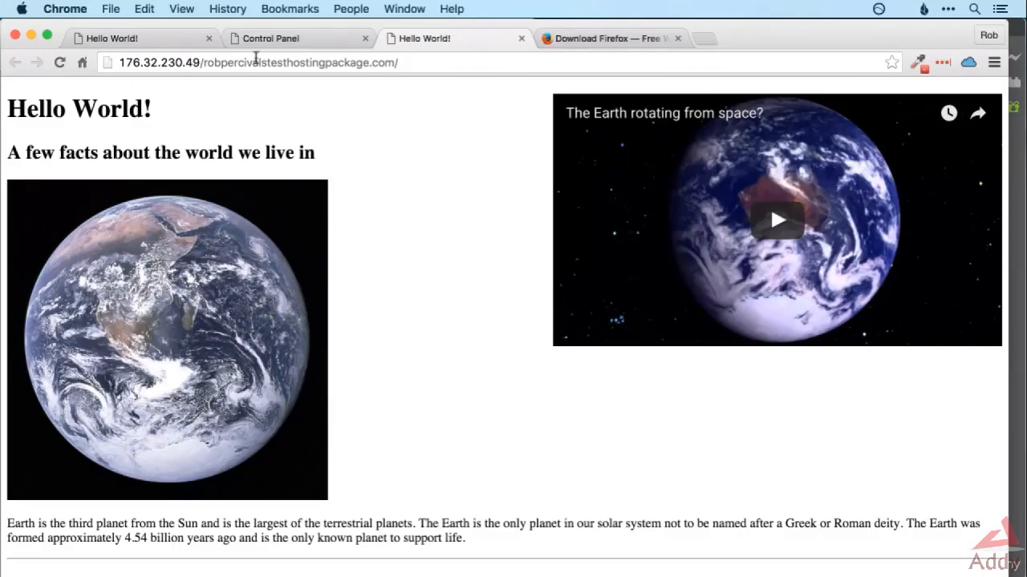
{"action": "key", "text": "super+r"}
Switch to Finder, review the default application in the file info of my-webpage.html, and close the info window.
{"action": "key", "text": "super+Tab"}
{"action": "key", "text": "super+Tab"}
{"action": "key", "text": "super+Tab"}
{"action": "key", "text": "super+Tab"}
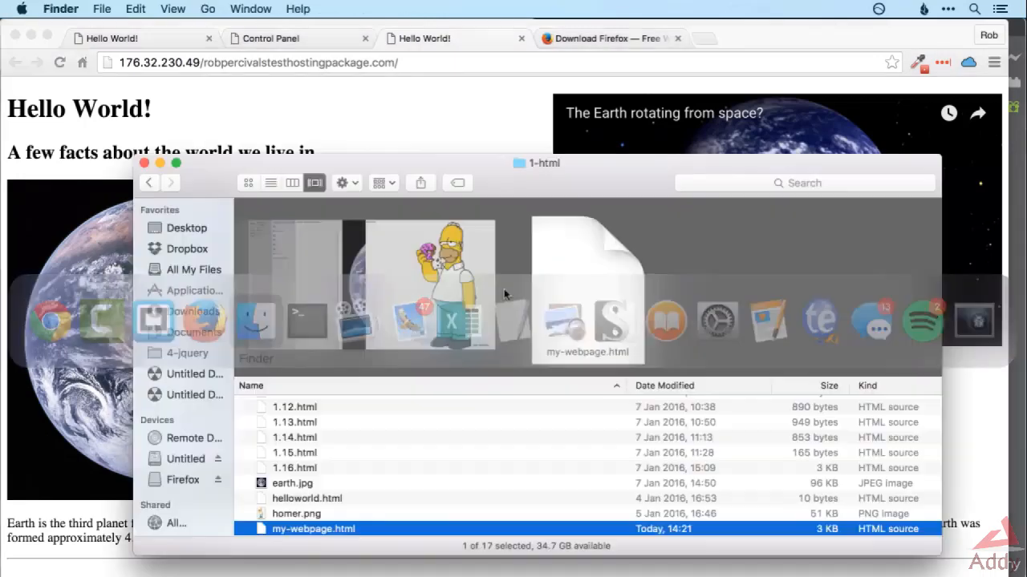
{"action": "right_click", "coordinate": [333, 531]}
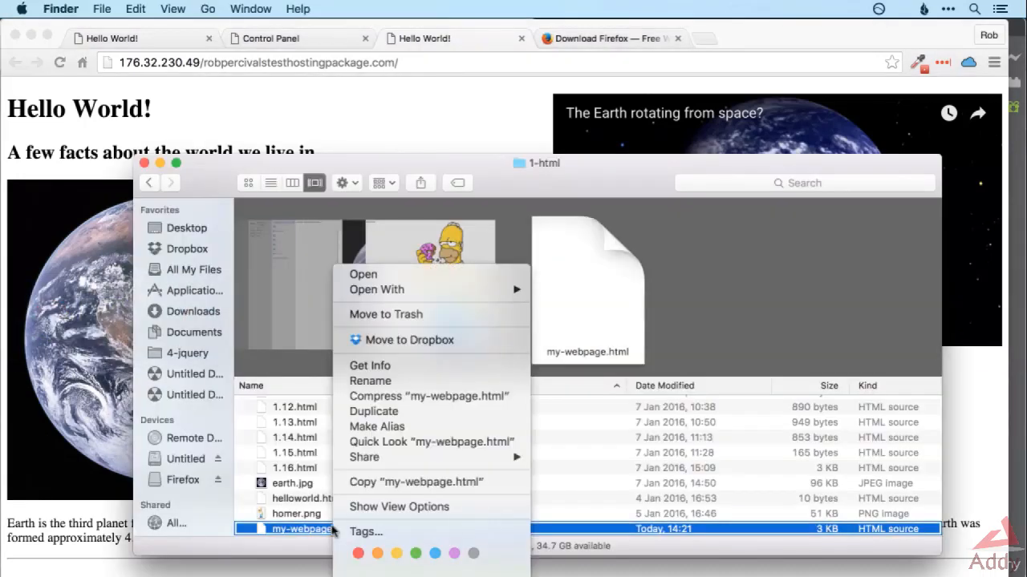
{"action": "left_click", "coordinate": [371, 365]}
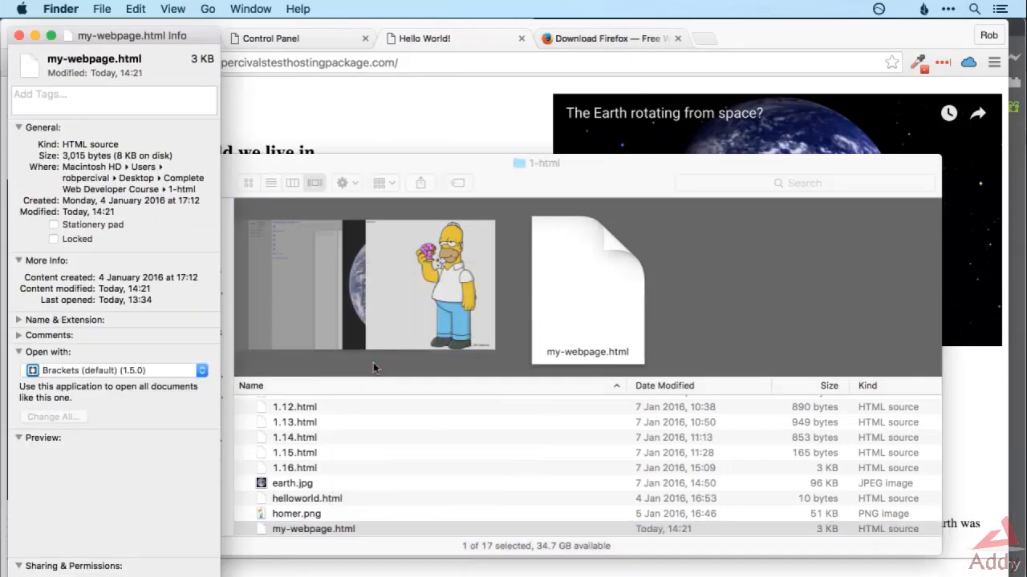
{"action": "left_click", "coordinate": [20, 36]}
Switch to FireFTP and show the Open option for the remote index.html.
{"action": "key", "text": "super+Tab"}
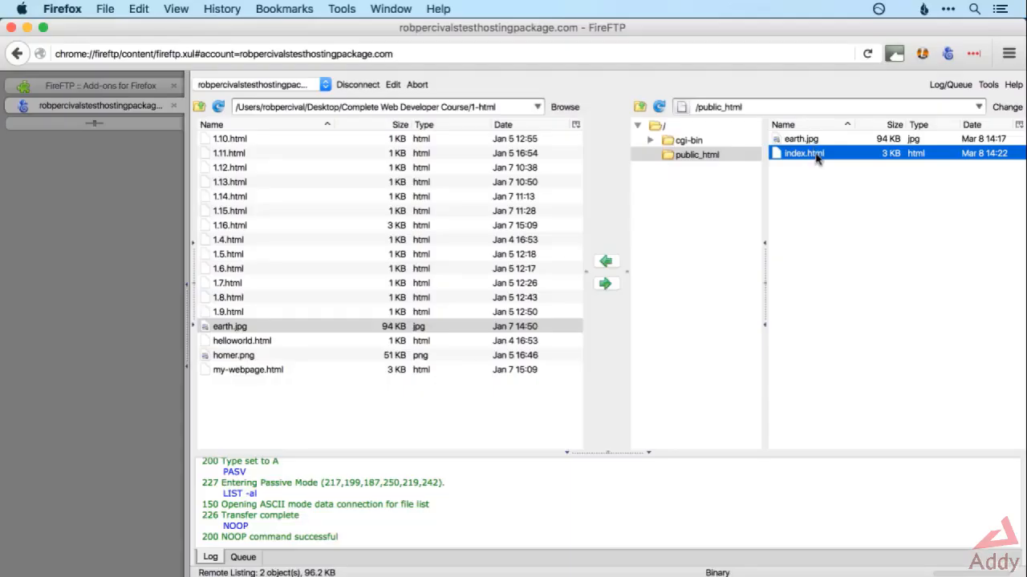
{"action": "right_click", "coordinate": [815, 152]}
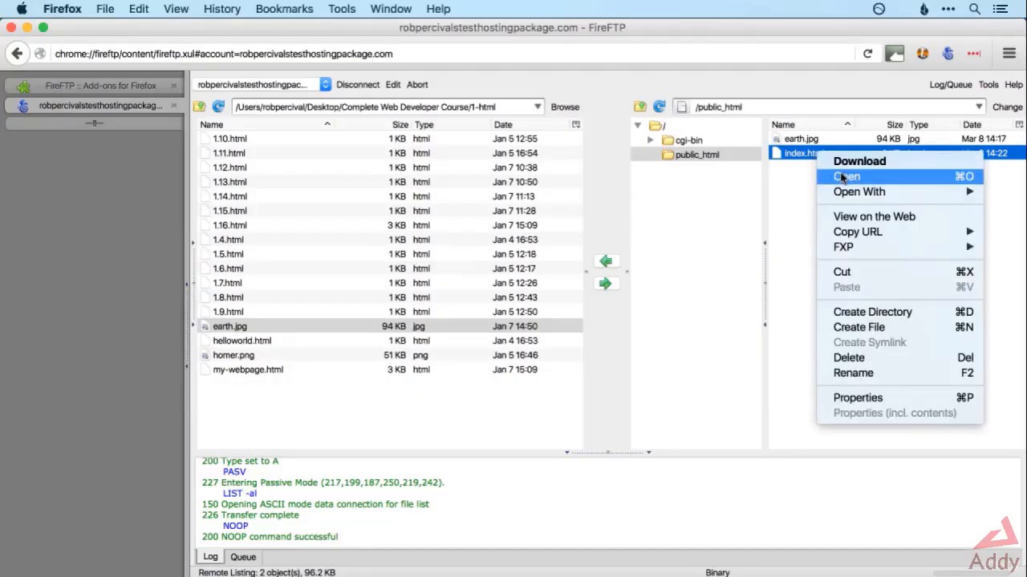
{"action": "left_click", "coordinate": [842, 178]}
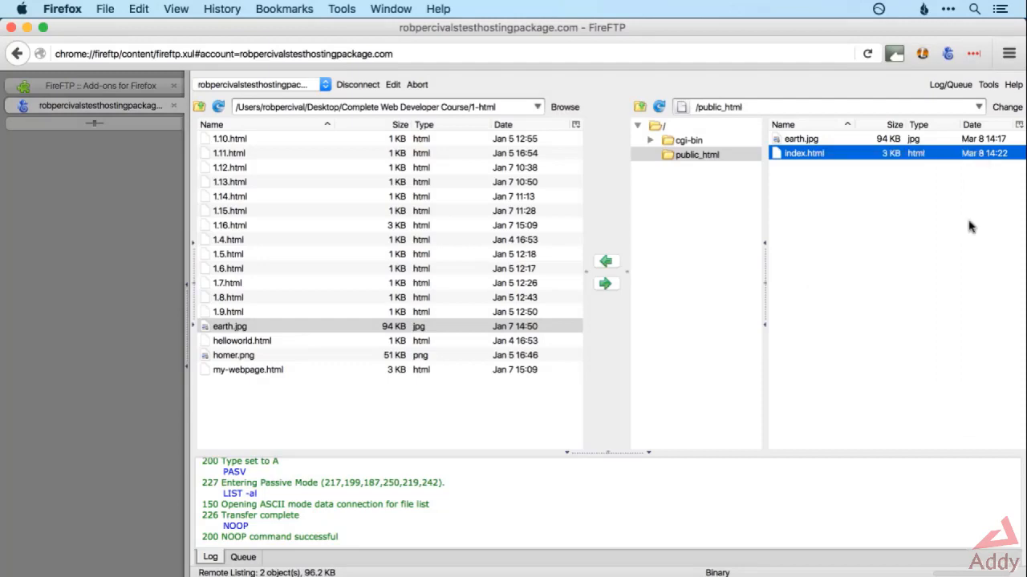
Switch to Chrome, narrow its window to fit beside the code editor, and return to index.html in Brackets after the closing head tag.
{"action": "key", "text": "super+Tab"}
{"action": "key", "text": "super+Tab"}
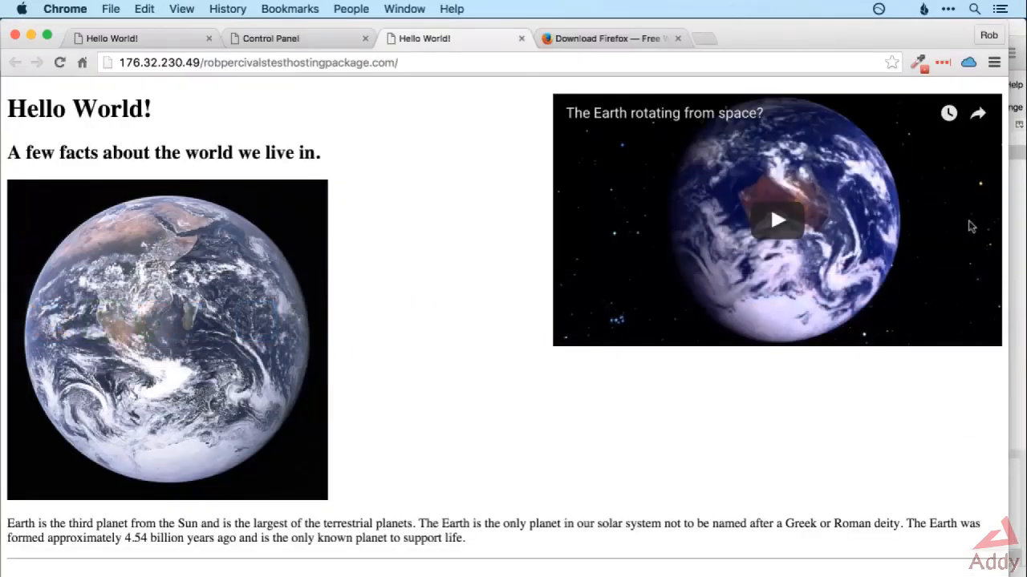
{"action": "left_click_drag", "start_coordinate": [1004, 193], "coordinate": [534, 215]}
{"action": "key", "text": "super+Tab"}
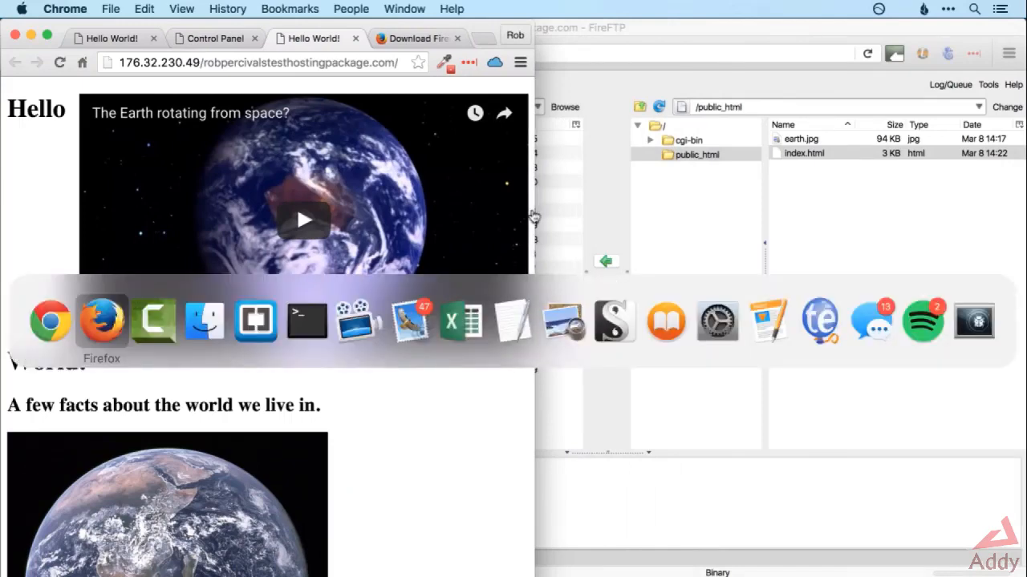
{"action": "key", "text": "super+Tab"}
{"action": "key", "text": "super+Tab"}
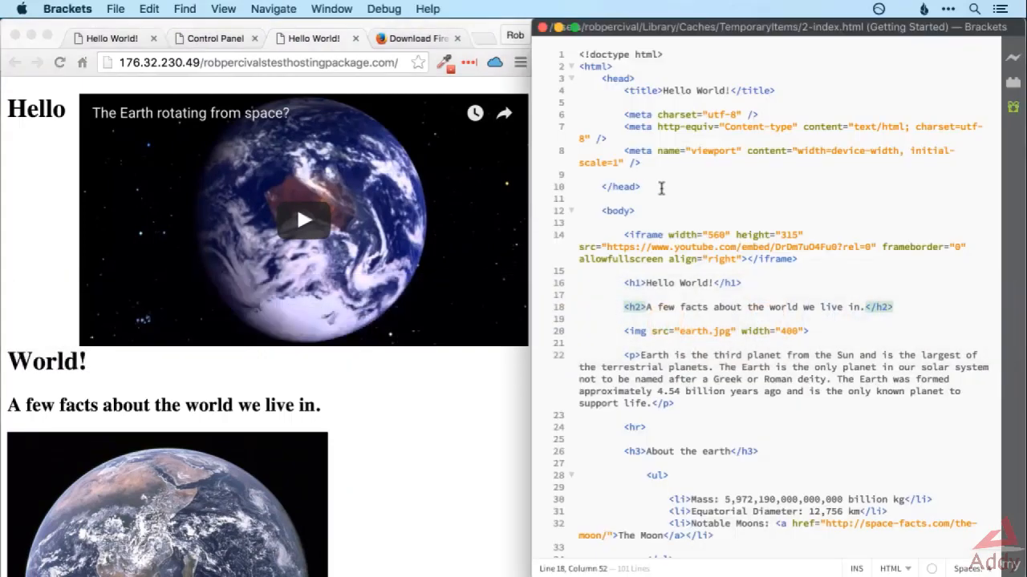
{"action": "left_click", "coordinate": [661, 188]}
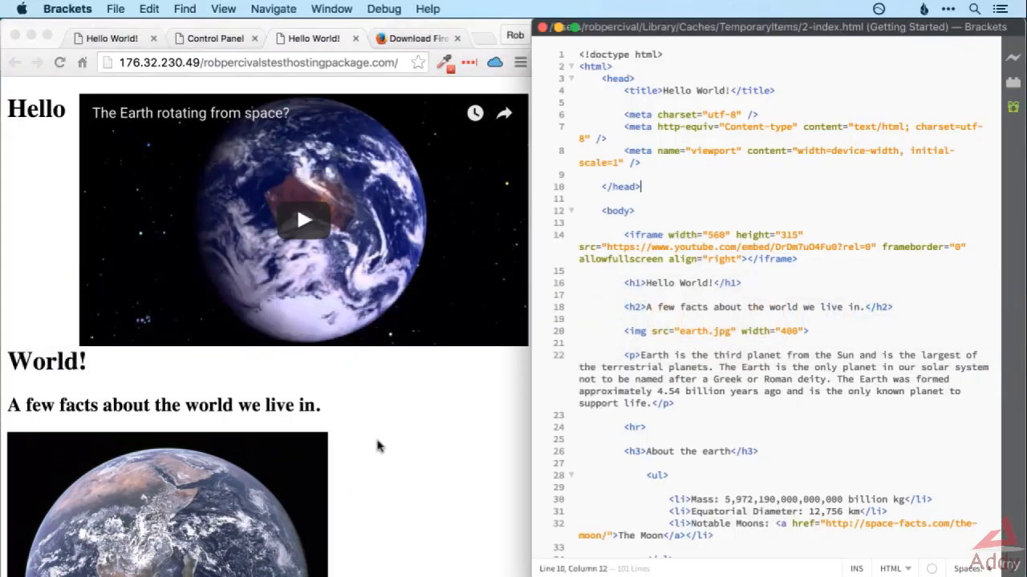